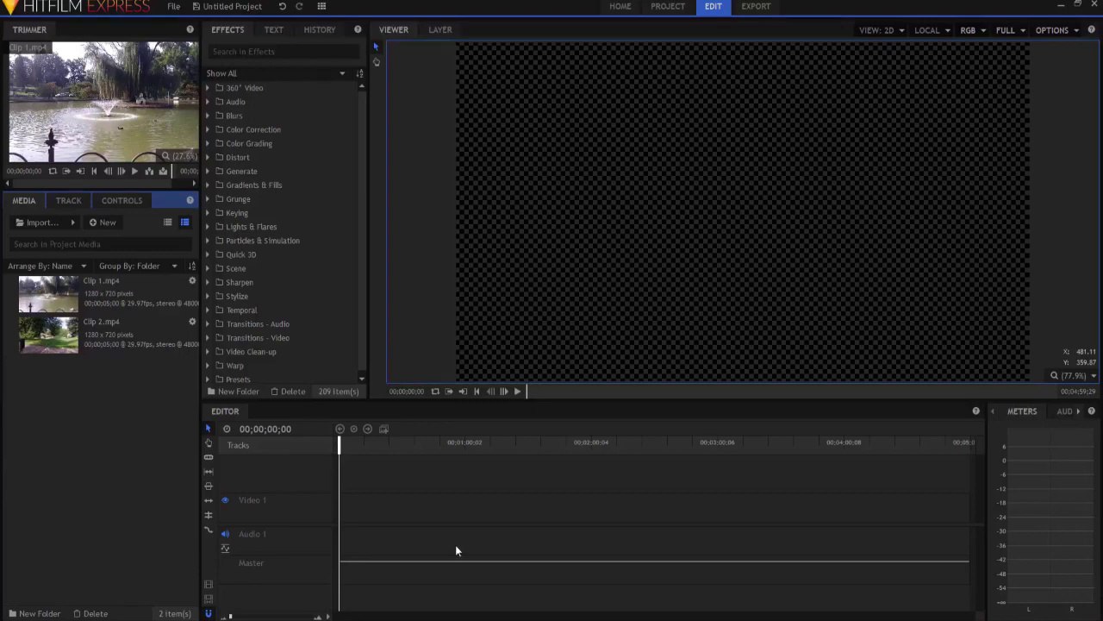
# Place Clip 1 and Clip 2 back to back on Video 1 and zoom the timeline to fit them
pyautogui.moveTo(24, 391); pyautogui.dragTo(132, 290)
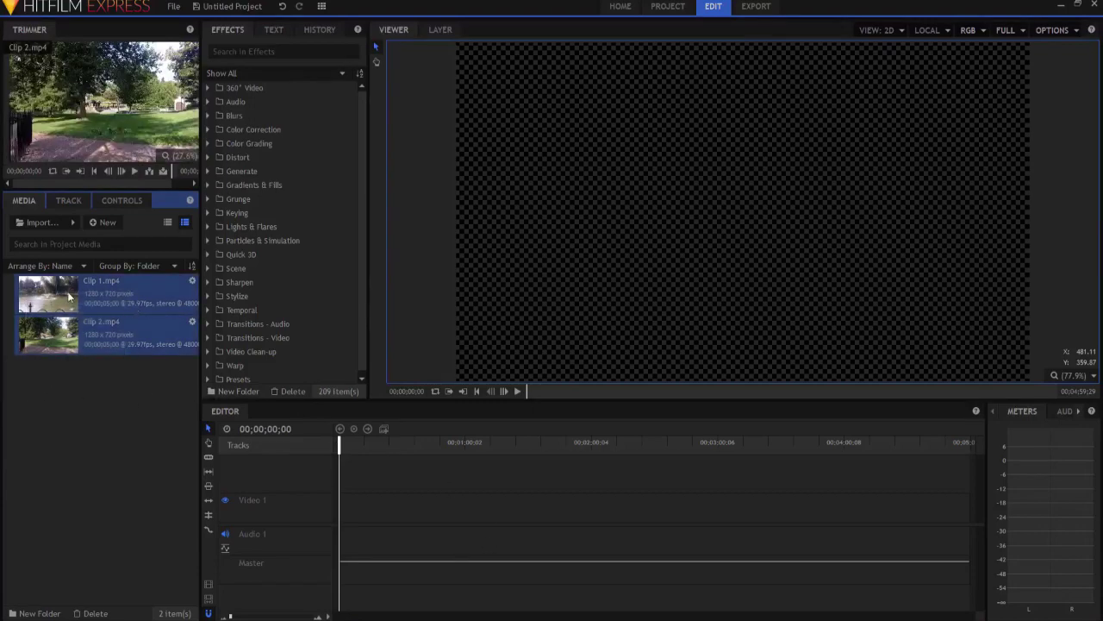
pyautogui.moveTo(62, 295); pyautogui.dragTo(334, 519)
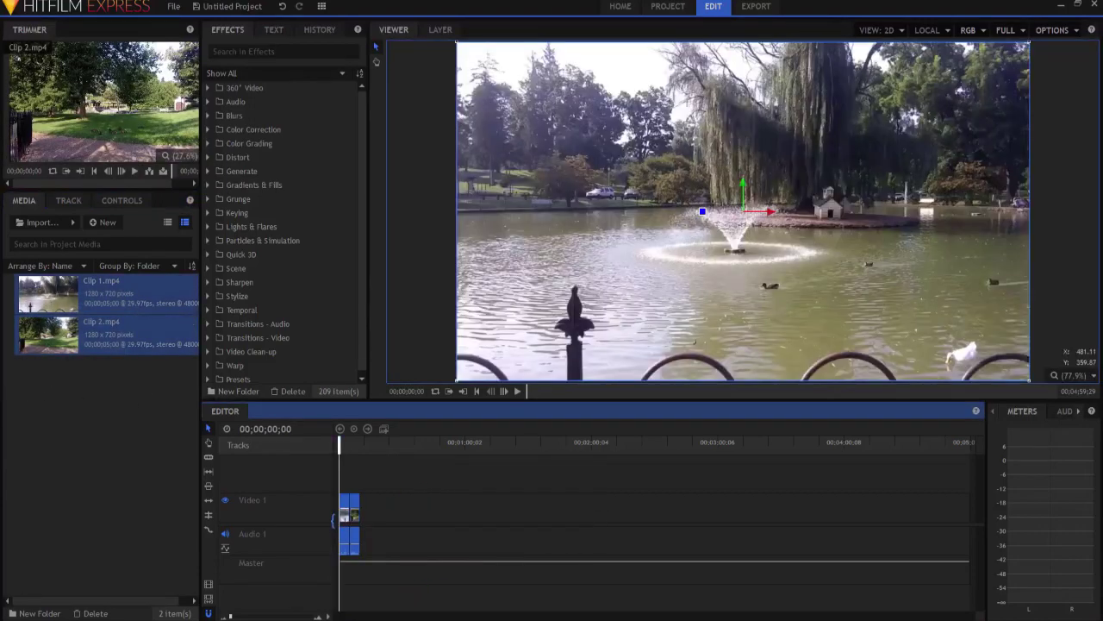
pyautogui.moveTo(231, 615); pyautogui.dragTo(245, 615)
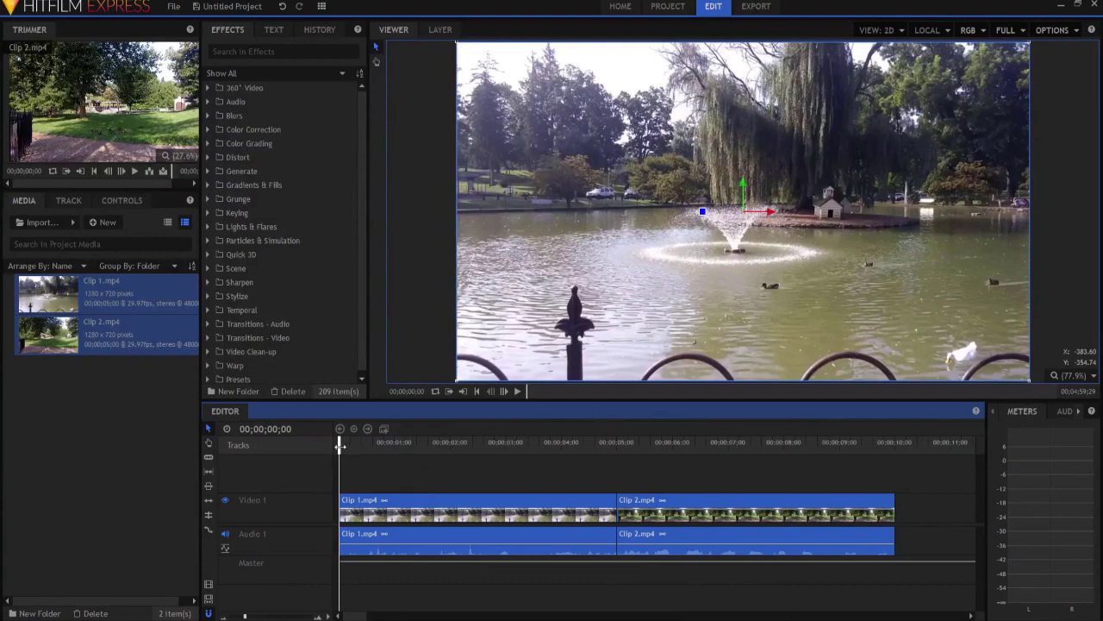
# Preview the cut from Clip 1 into Clip 2 at about 5 seconds
pyautogui.moveTo(341, 449); pyautogui.dragTo(594, 462)
pyautogui.click(517, 391)
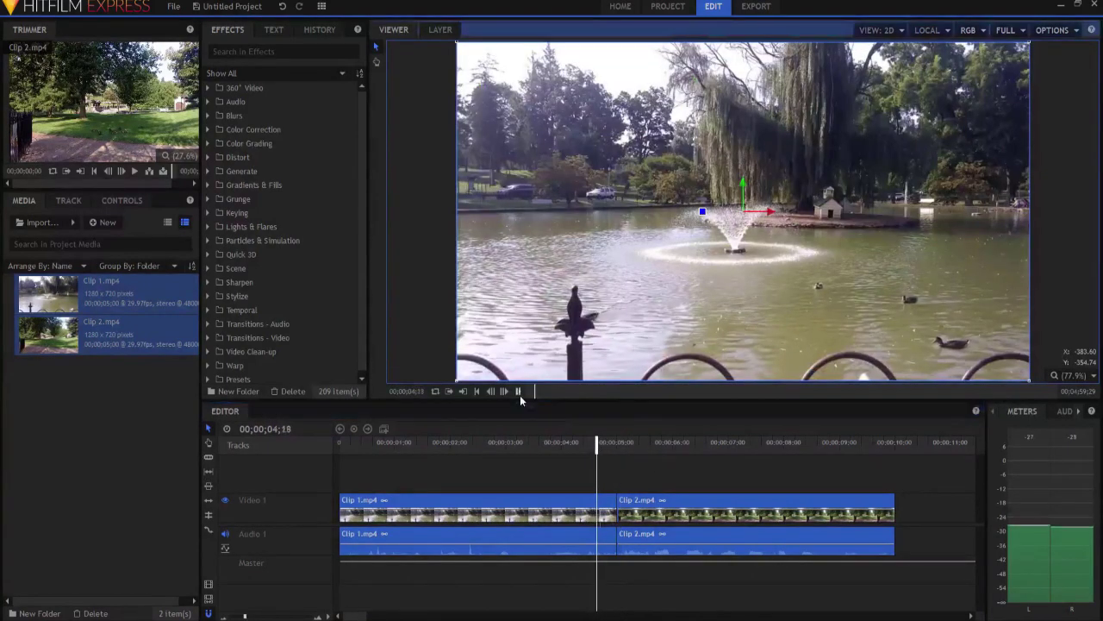
pyautogui.click(518, 392)
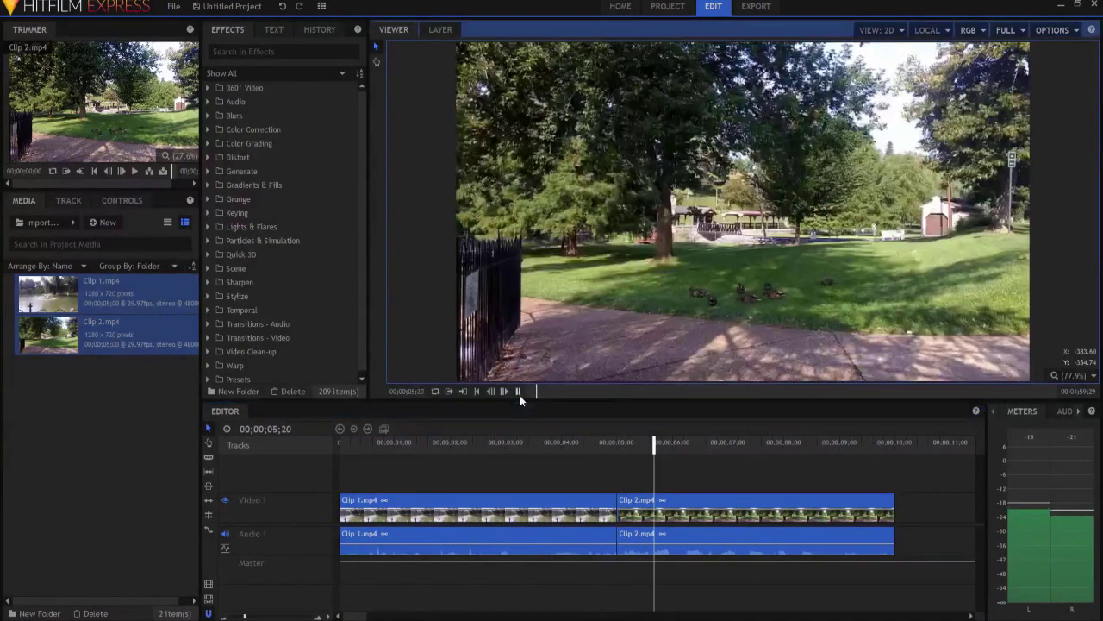
# Move Clip 2 onto a new Video 2 track so it overlaps Clip 1 from 4 seconds
pyautogui.click(628, 504)
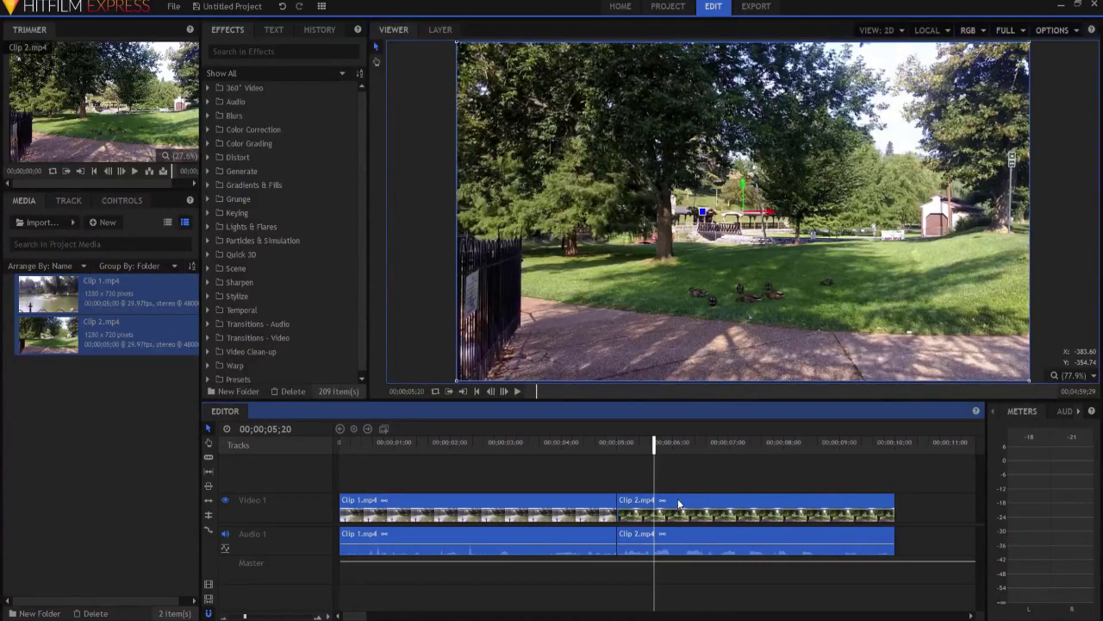
pyautogui.click(628, 469)
pyautogui.click(638, 505)
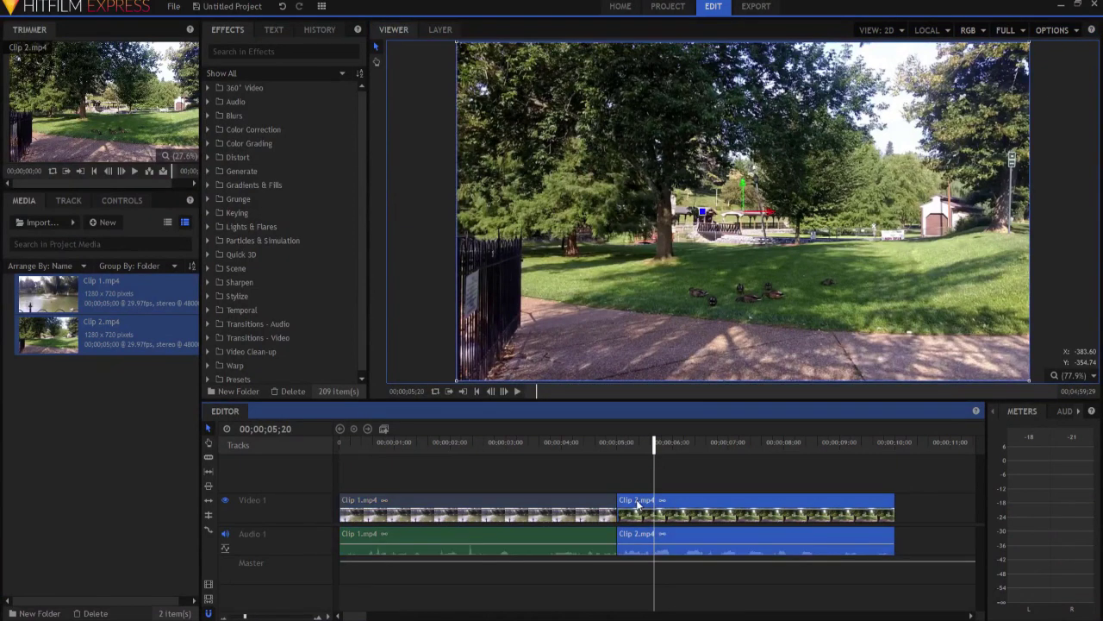
pyautogui.moveTo(638, 505); pyautogui.dragTo(585, 479)
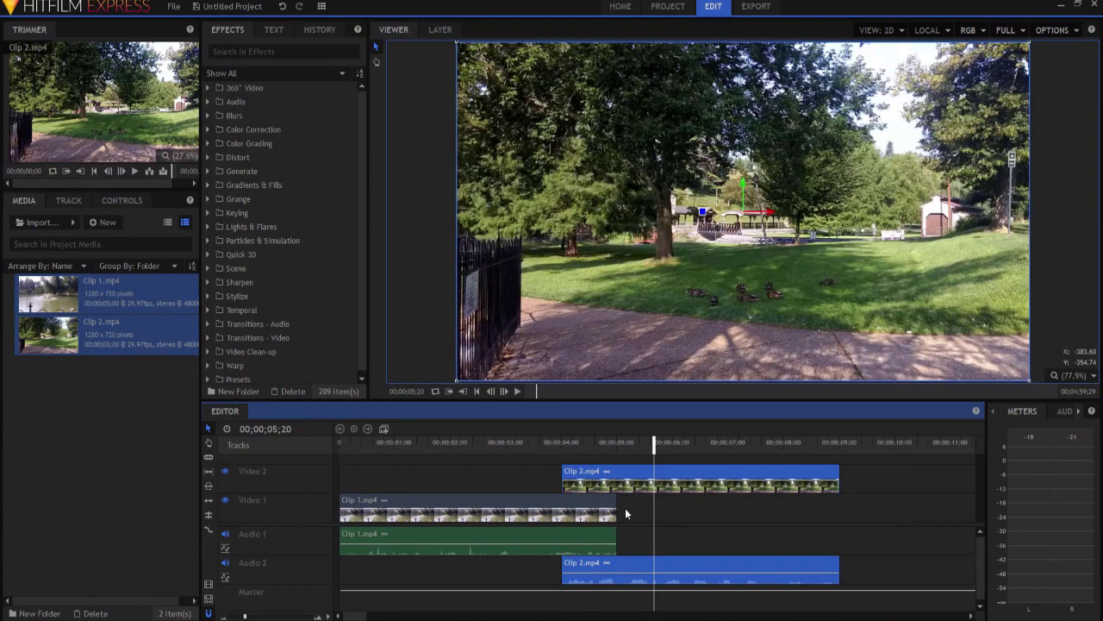
# Slice Clip 2 at 5 seconds and Clip 1 at 4 seconds
pyautogui.click(617, 446)
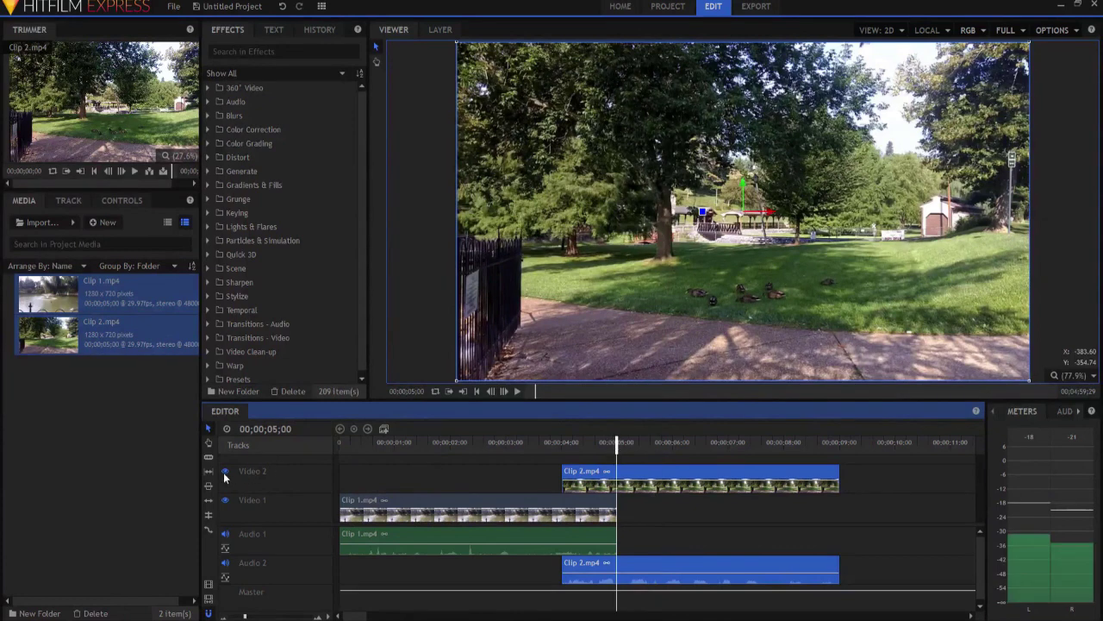
pyautogui.click(208, 457)
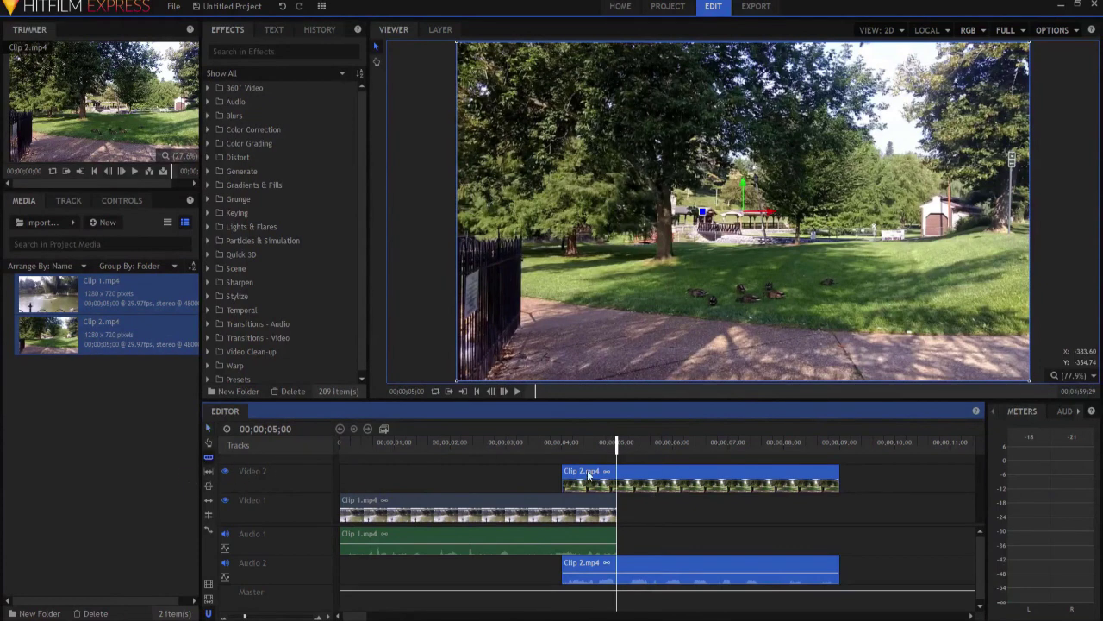
pyautogui.click(618, 481)
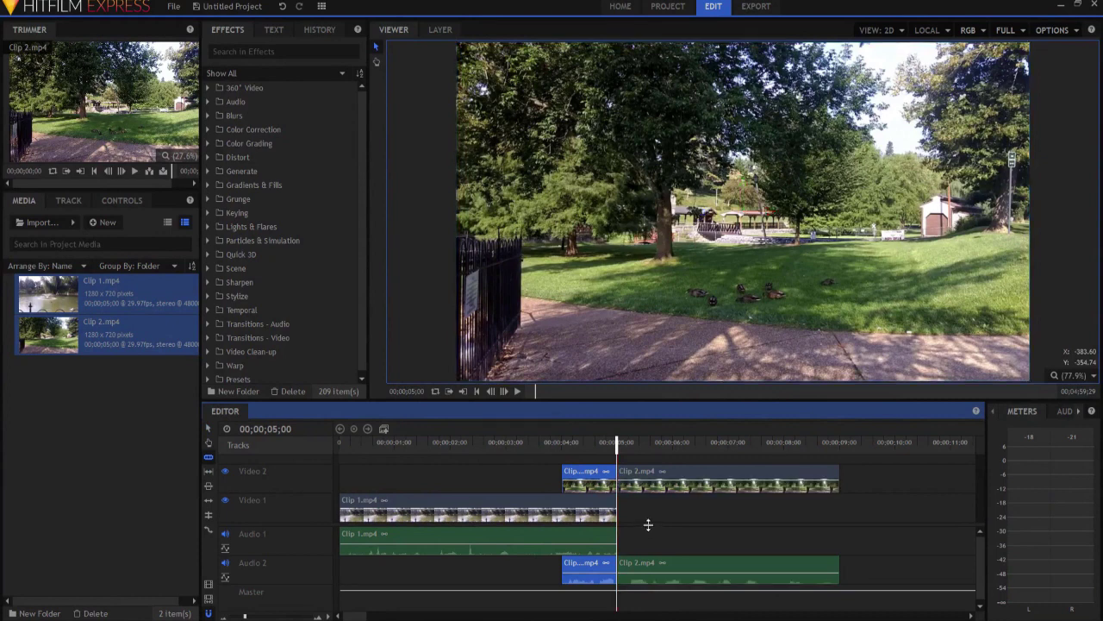
pyautogui.click(561, 444)
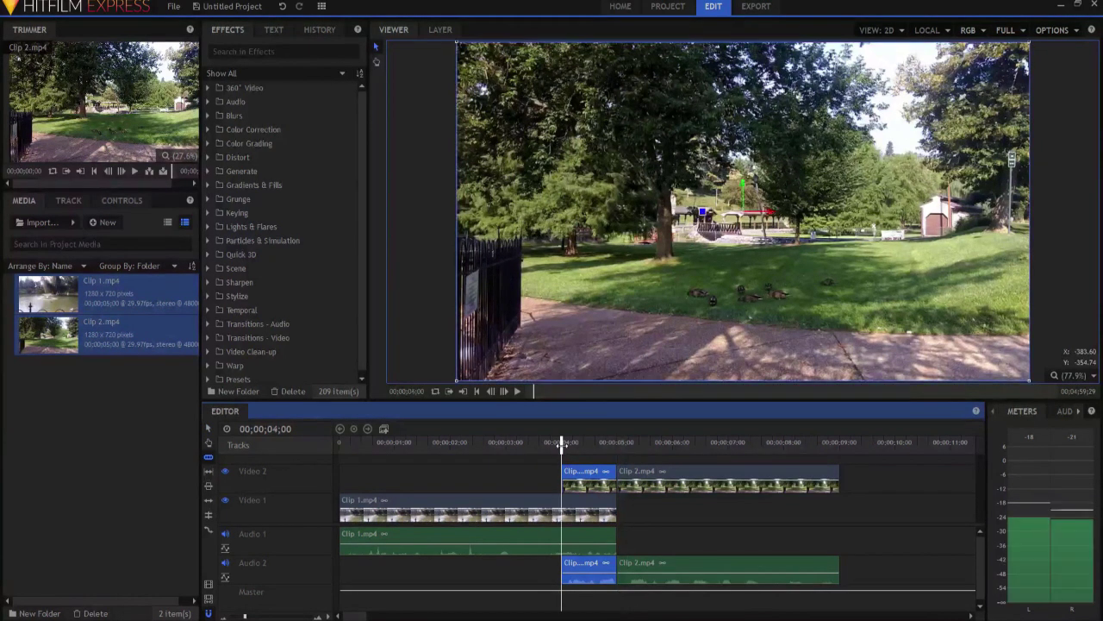
pyautogui.click(567, 513)
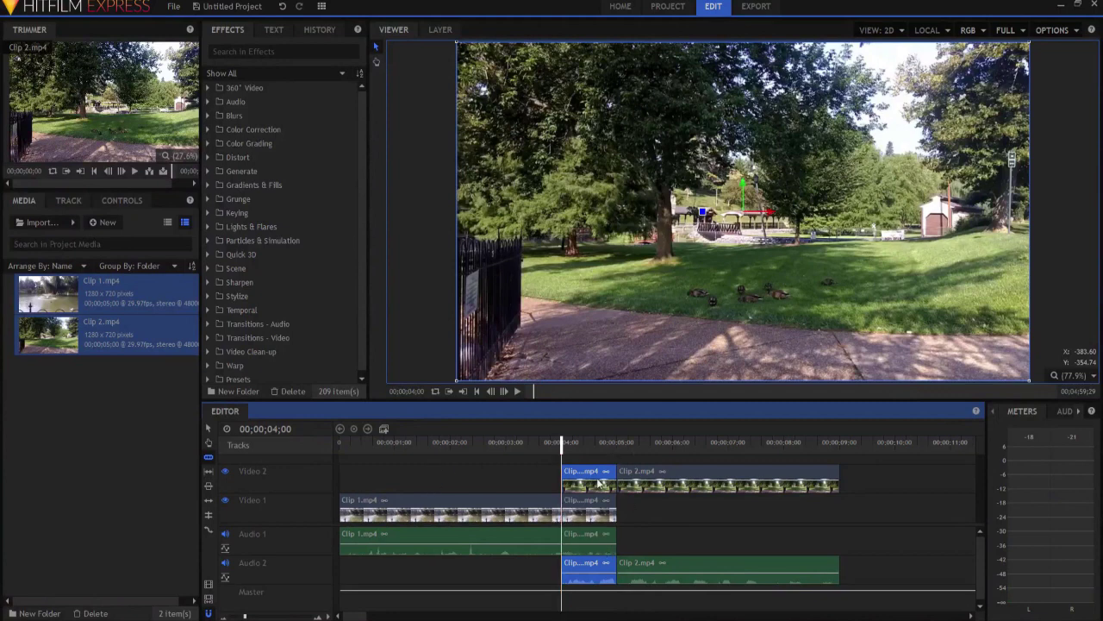
pyautogui.click(208, 429)
# Turn the overlapping one-second Clip 2 piece into Clip 2.mp4 Composite Shot
pyautogui.rightClick(578, 475)
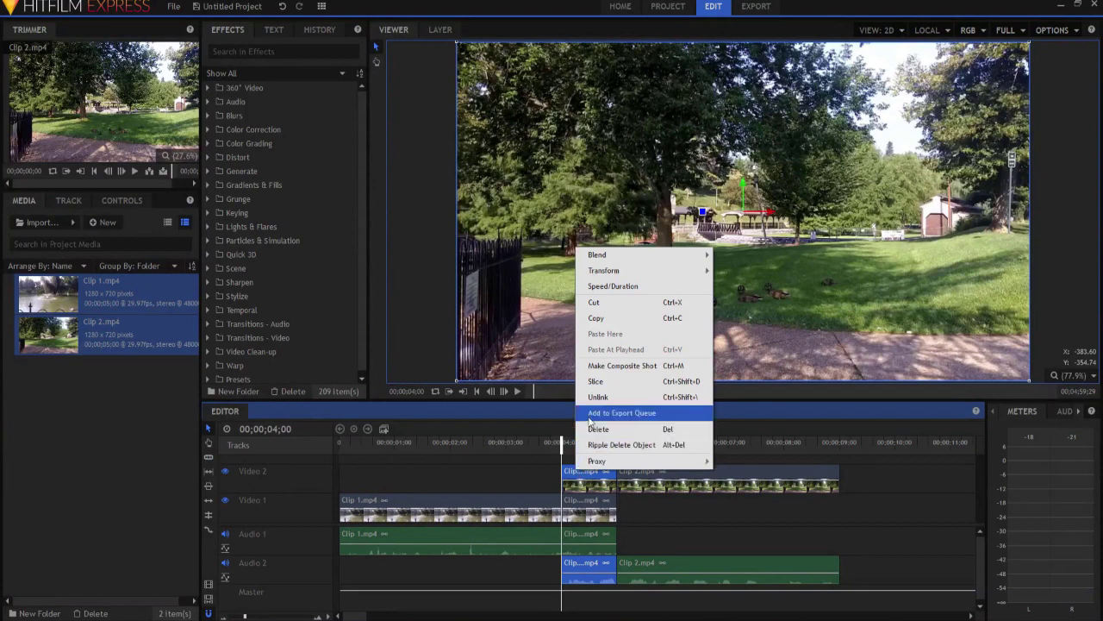
pyautogui.click(598, 365)
pyautogui.click(602, 346)
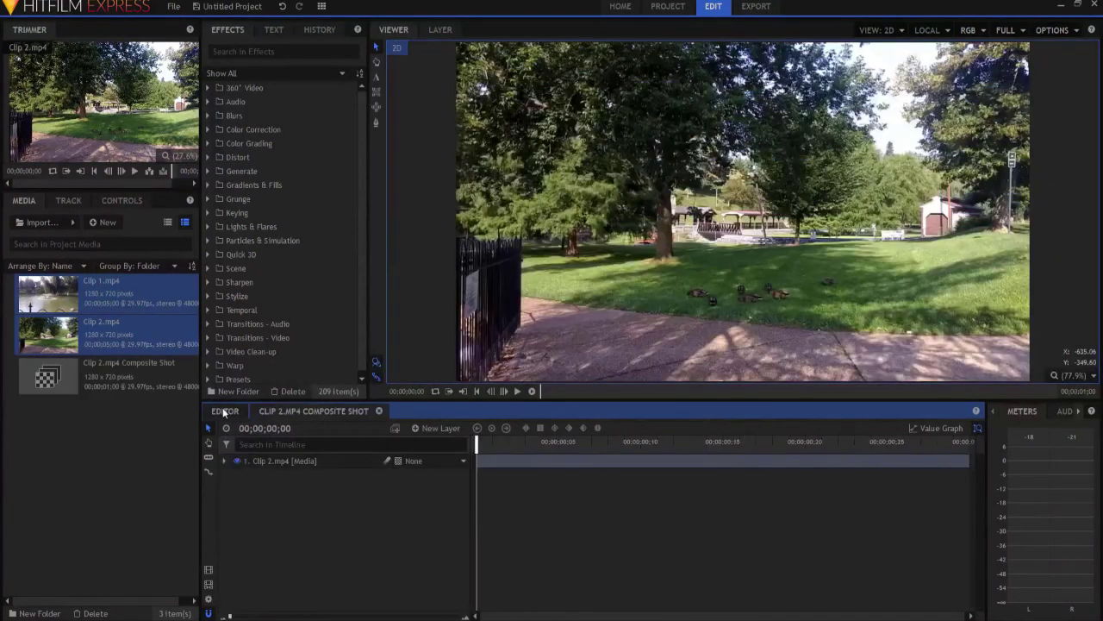
pyautogui.click(224, 412)
# Turn Clip 1's one-second end piece into Clip 1.mp4 Composite Shot
pyautogui.click(591, 509)
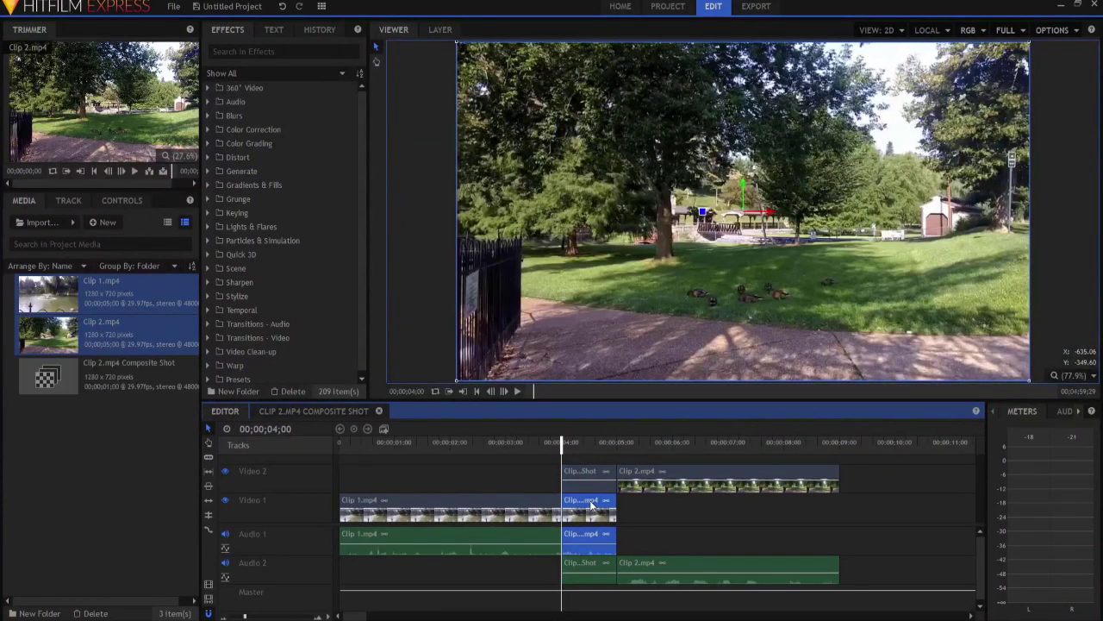
pyautogui.rightClick(592, 505)
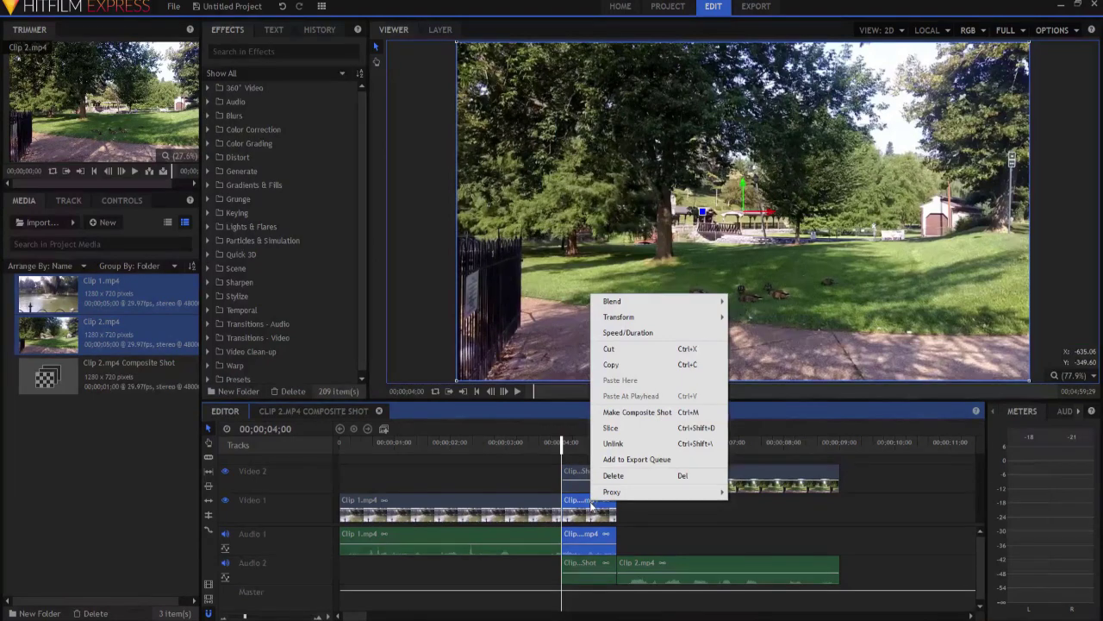
pyautogui.click(609, 413)
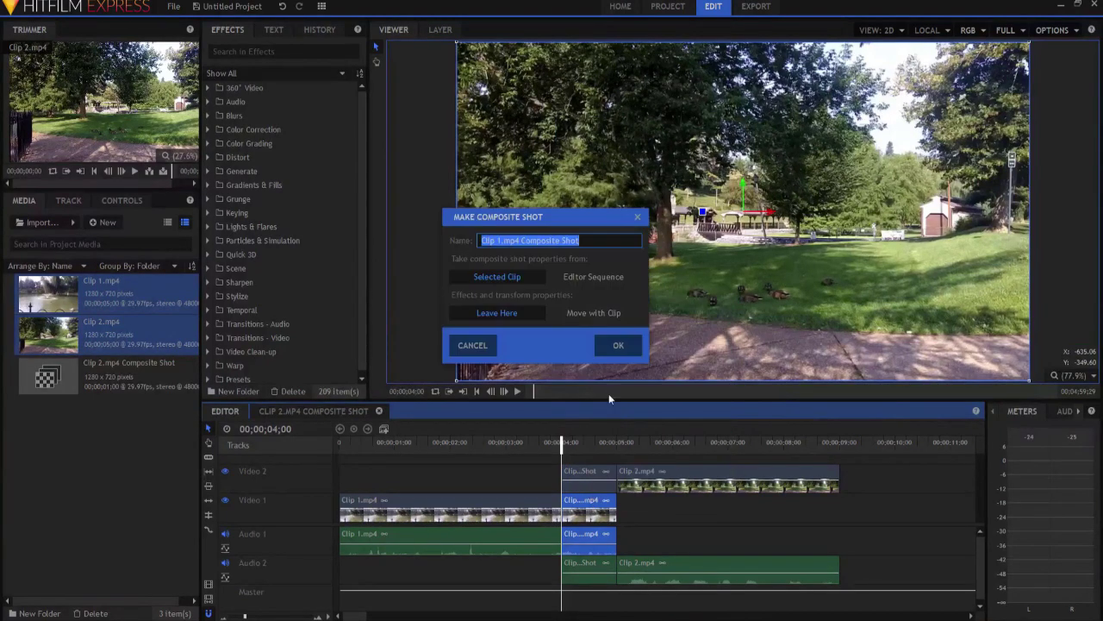
pyautogui.click(618, 346)
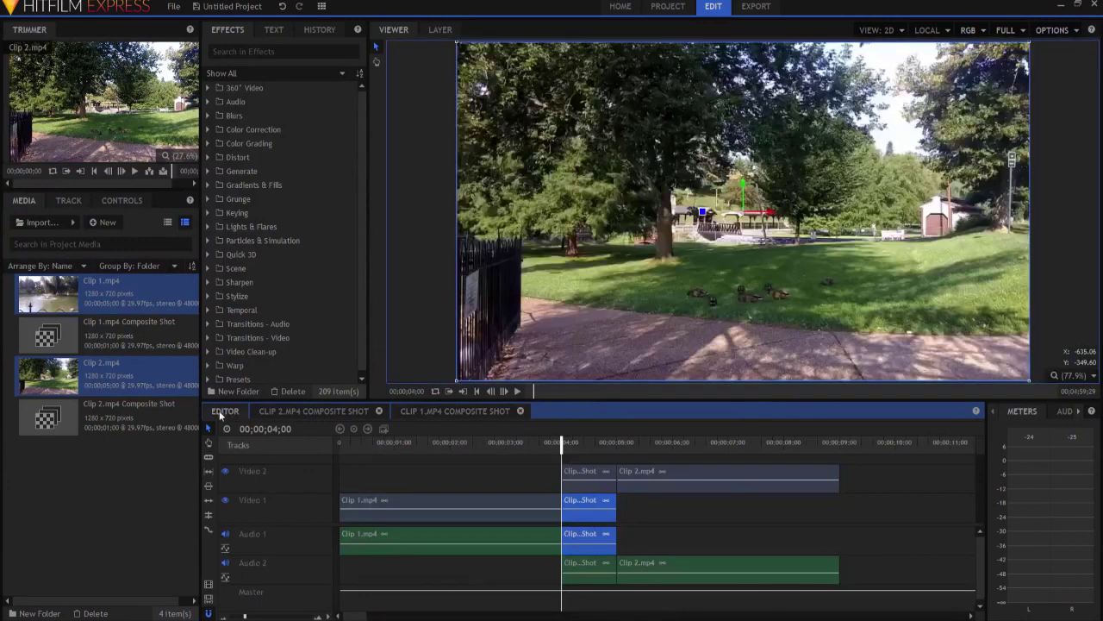
pyautogui.click(225, 411)
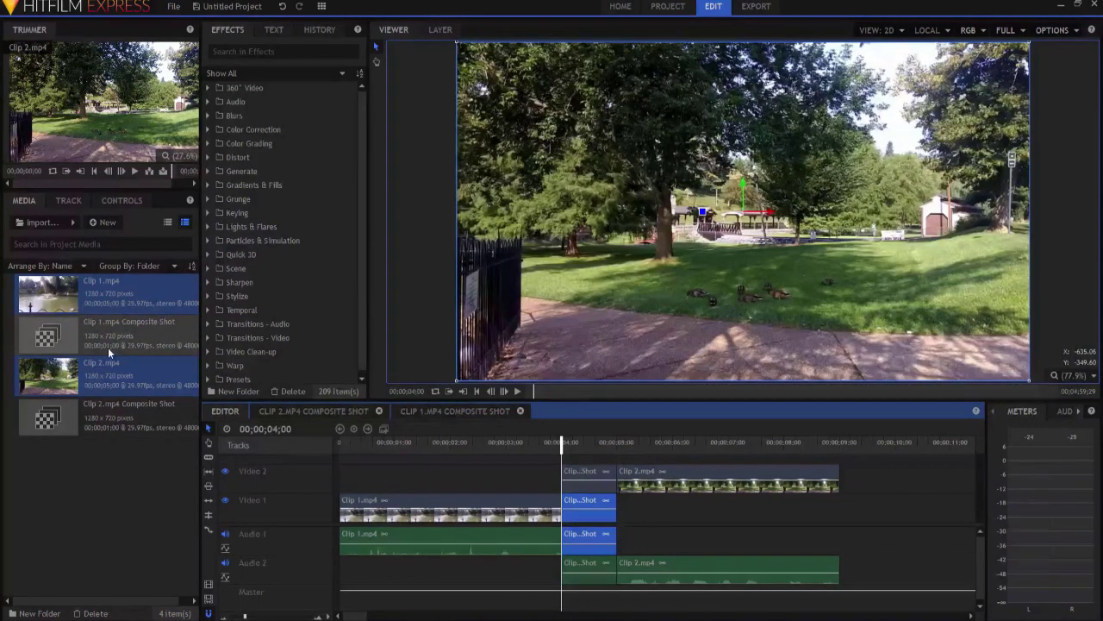
# Create a 1280x720 composite shot named Transition with duration 00;00;01;00
pyautogui.click(105, 222)
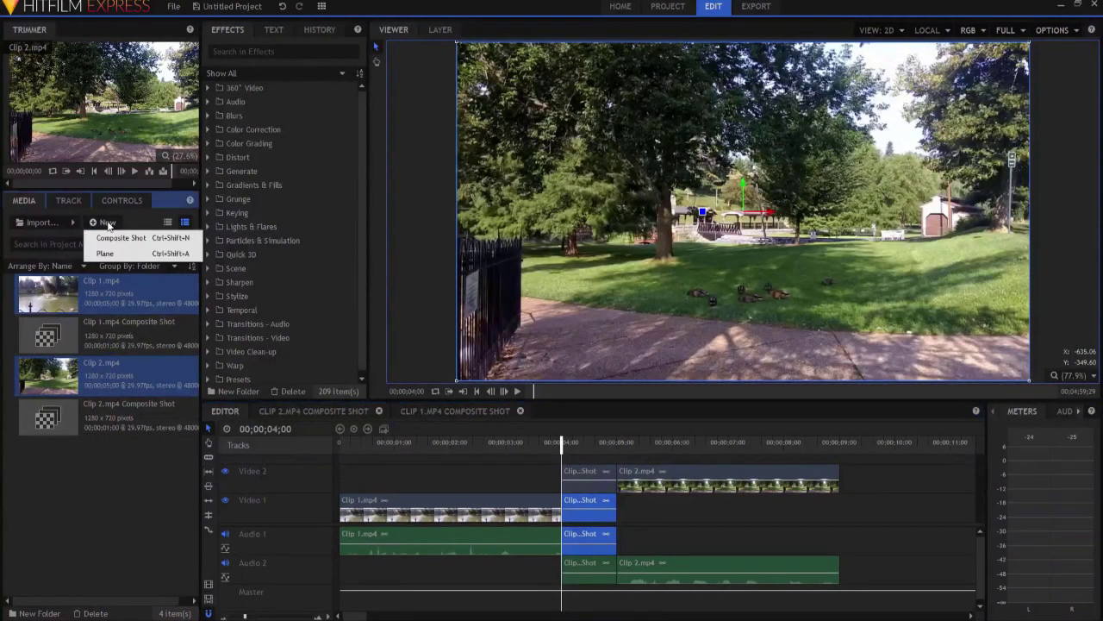
pyautogui.click(113, 243)
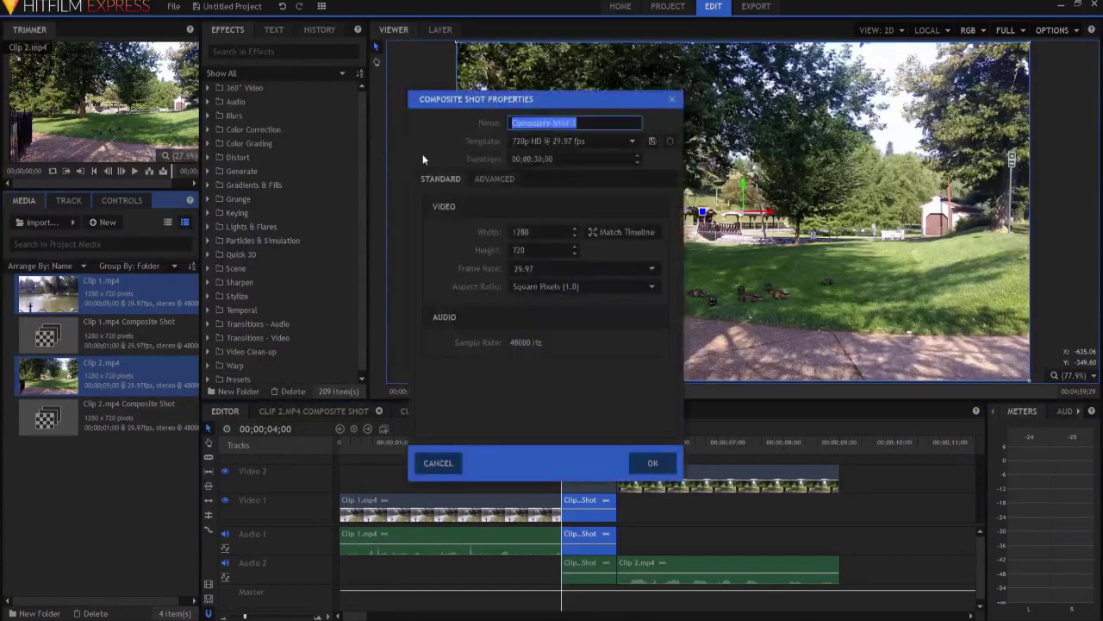
pyautogui.click(540, 159)
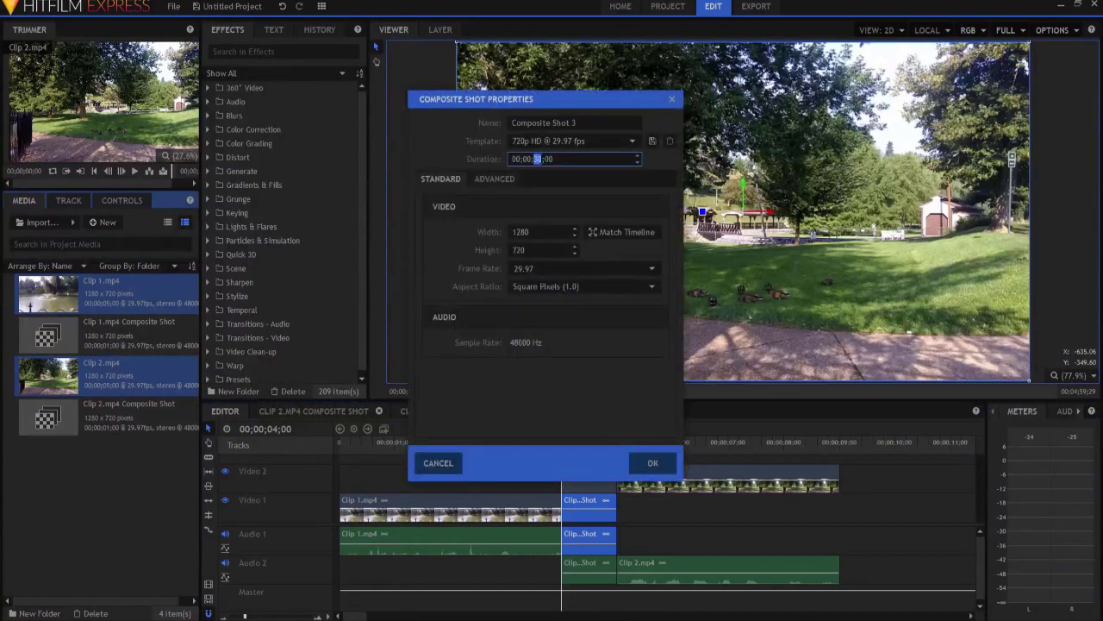
pyautogui.write('1')
pyautogui.moveTo(584, 124); pyautogui.dragTo(514, 122)
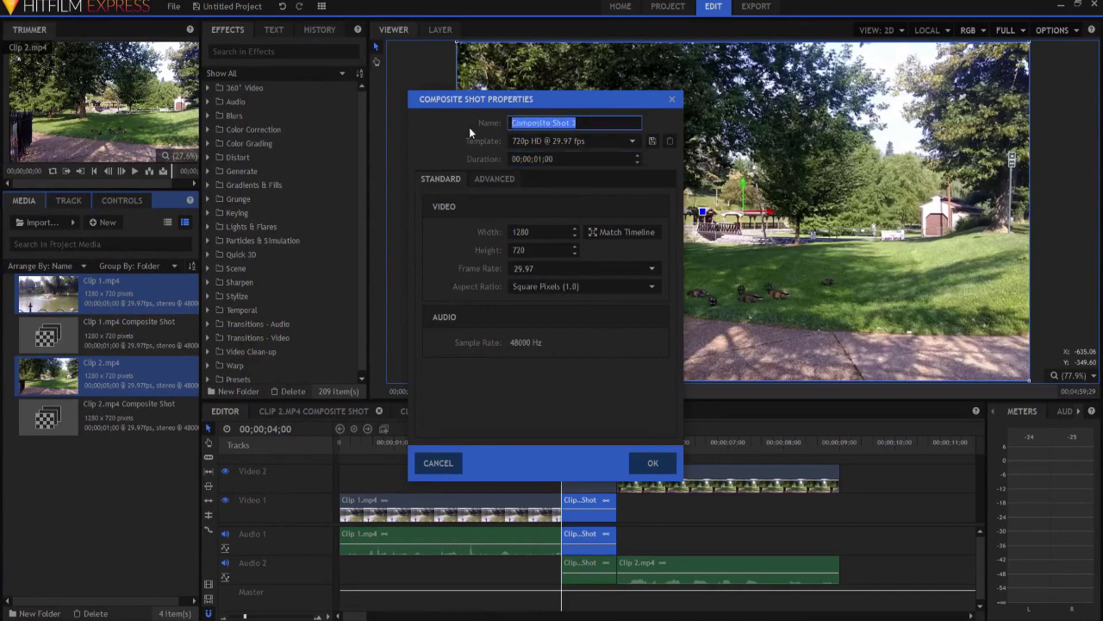
pyautogui.press('BackSpace')
pyautogui.write('Transiti')
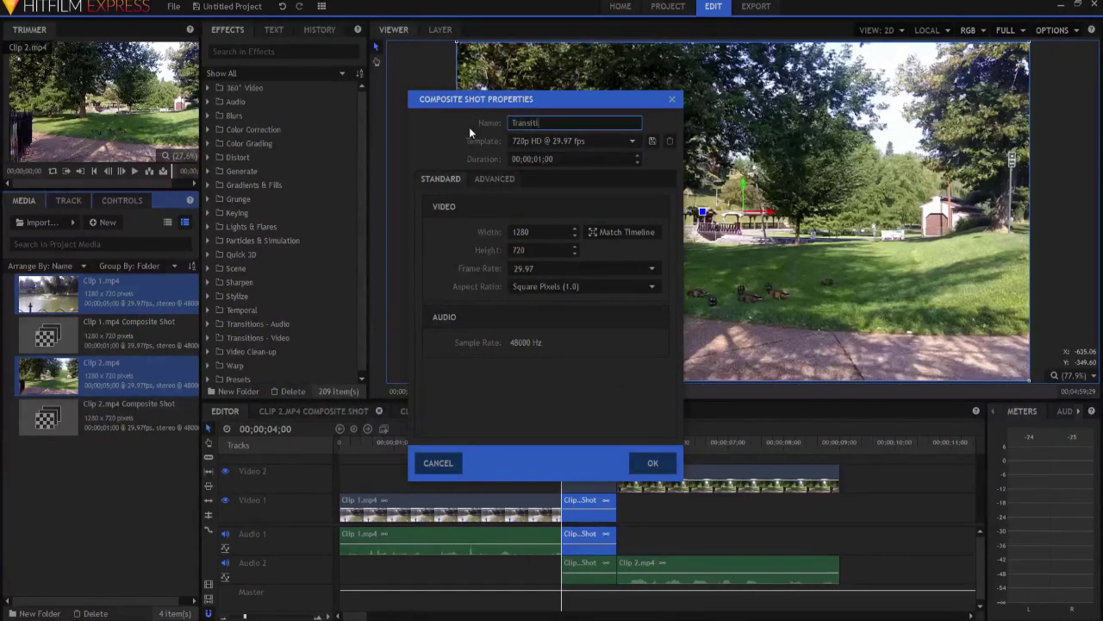
pyautogui.write('on')
pyautogui.click(653, 463)
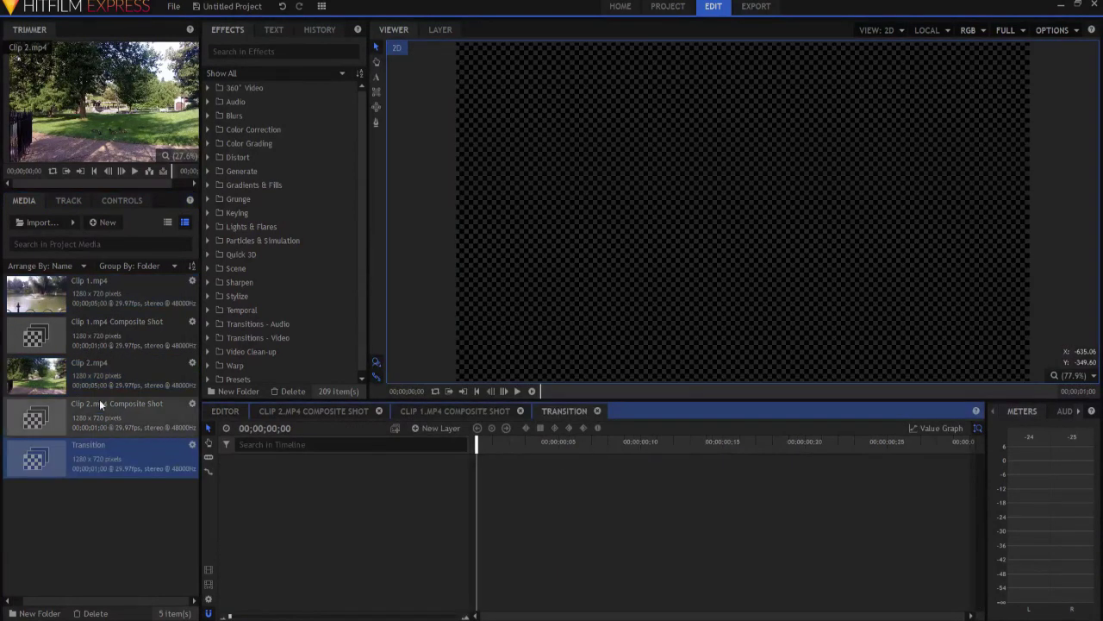
pyautogui.click(78, 326)
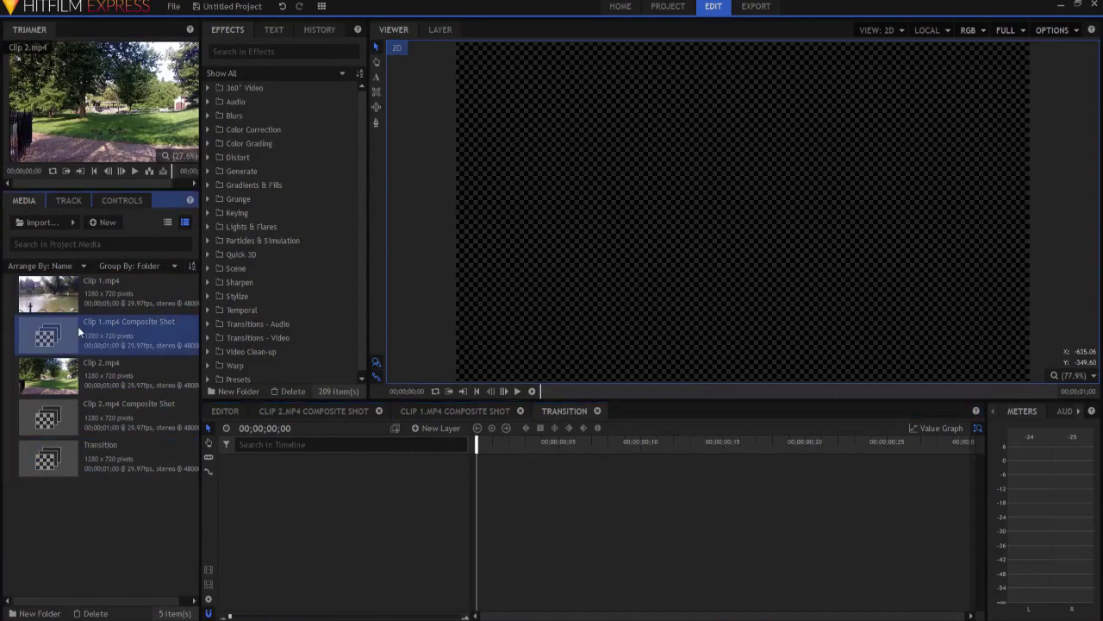
# Add Clip 1.mp4 and Clip 2.mp4 Composite Shots to the Transition composite as layers
pyautogui.keyDown('ctrl'); pyautogui.click(68, 420); pyautogui.keyUp('ctrl')
pyautogui.moveTo(68, 420); pyautogui.dragTo(417, 476)
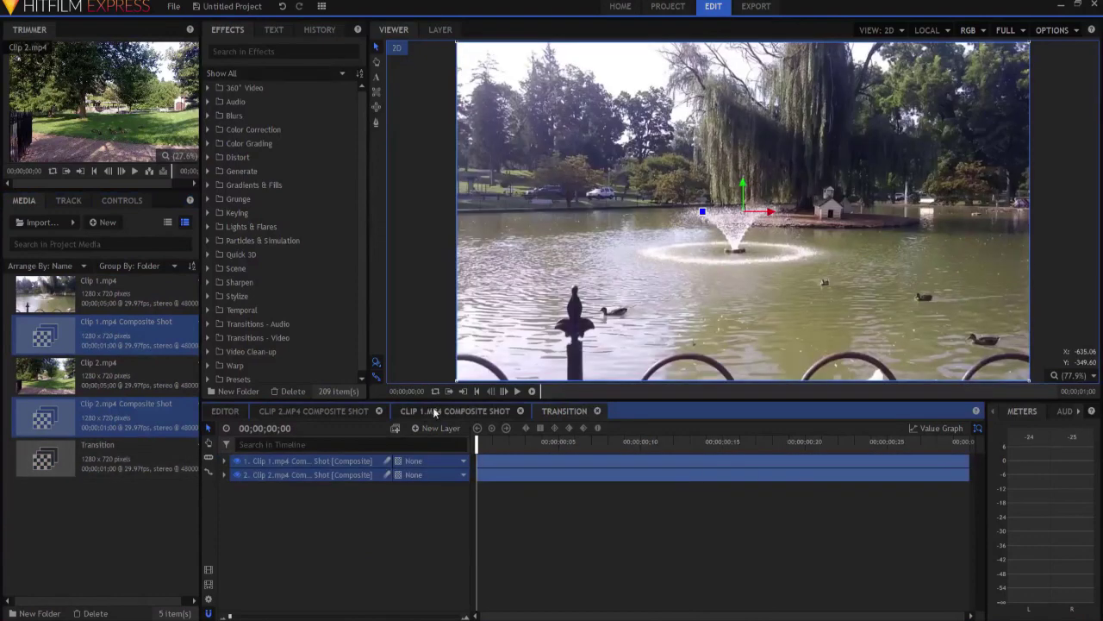
pyautogui.click(223, 412)
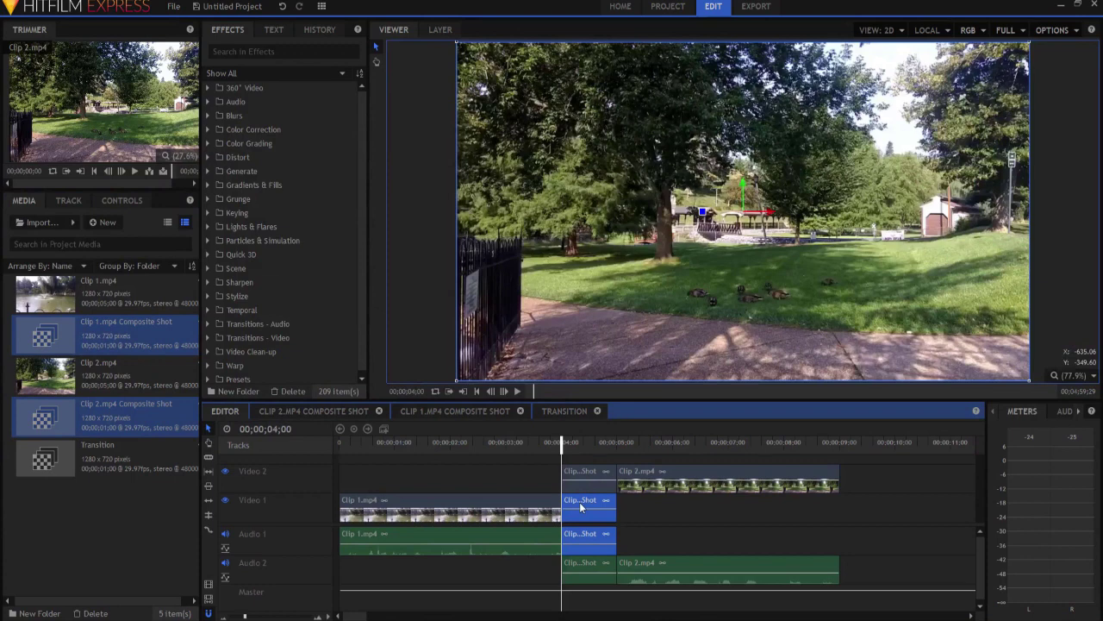
# Replace both overlap composite clips with Transition in the Video 1 gap and close both composite timelines
pyautogui.press('Delete')
pyautogui.click(580, 479)
pyautogui.press('Delete')
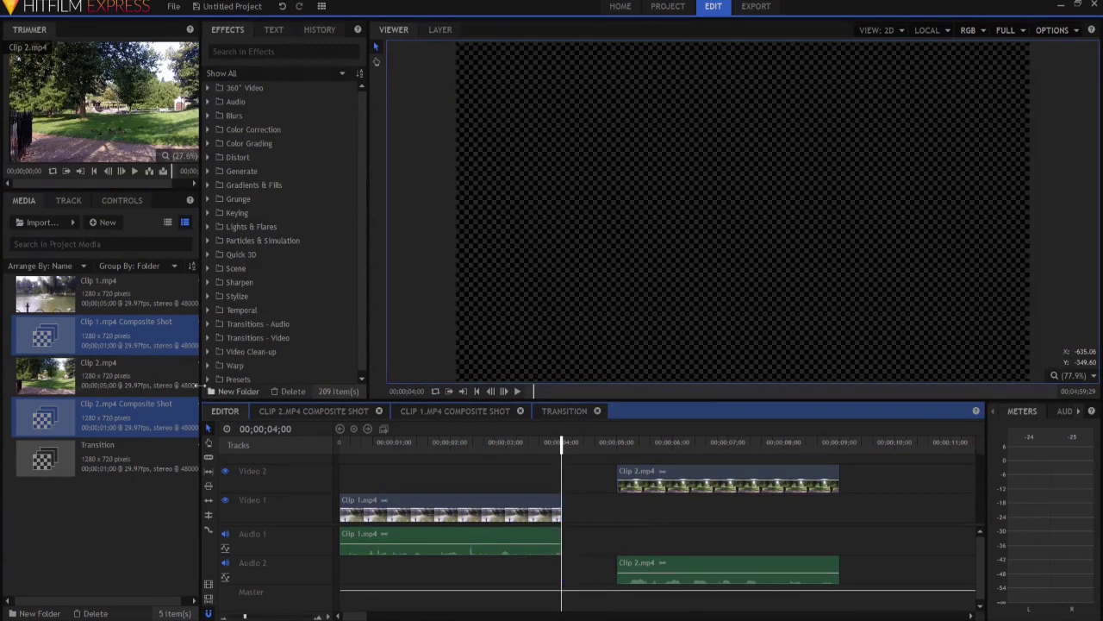
pyautogui.moveTo(95, 452); pyautogui.dragTo(565, 515)
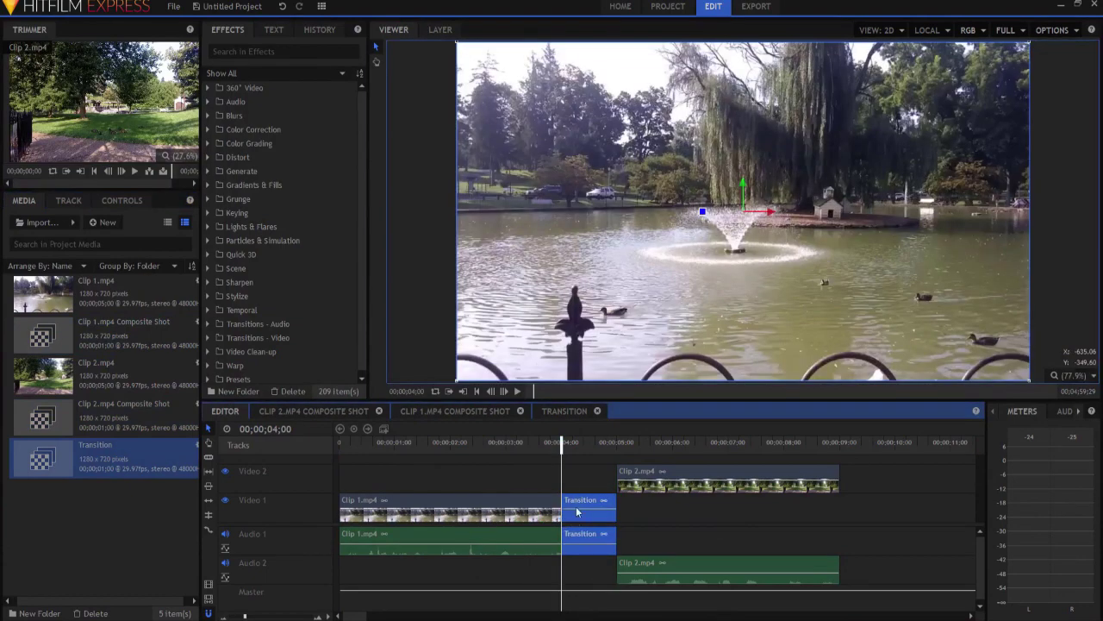
pyautogui.click(379, 412)
pyautogui.click(379, 411)
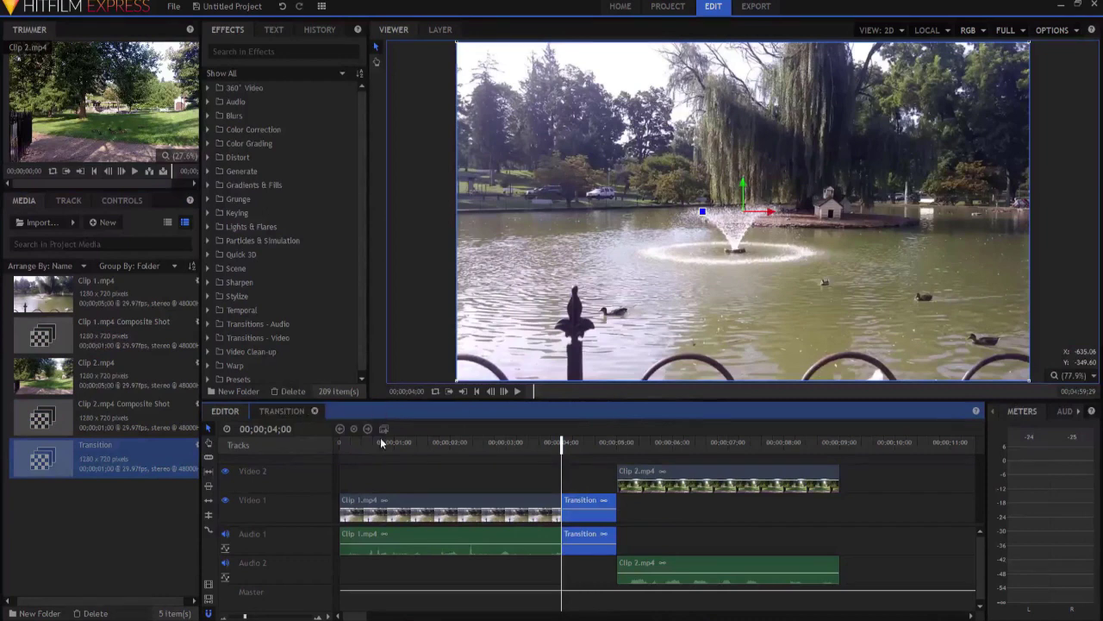
# In Transition, set both clip layers to 3D Plane and accept adding a New Camera
pyautogui.click(290, 410)
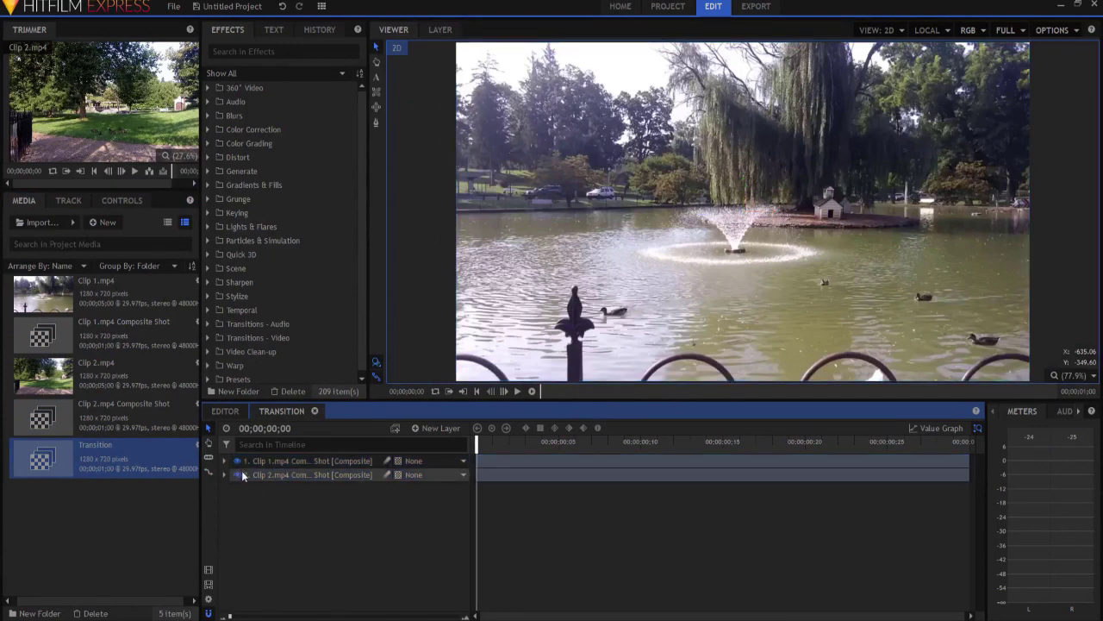
pyautogui.moveTo(321, 500); pyautogui.dragTo(347, 453)
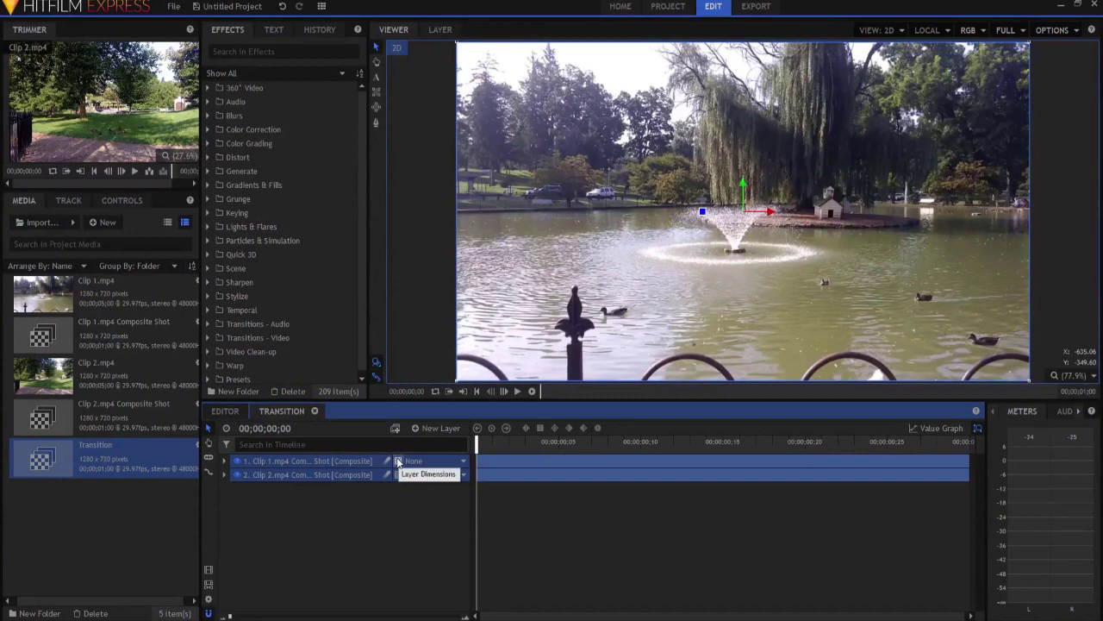
pyautogui.click(398, 464)
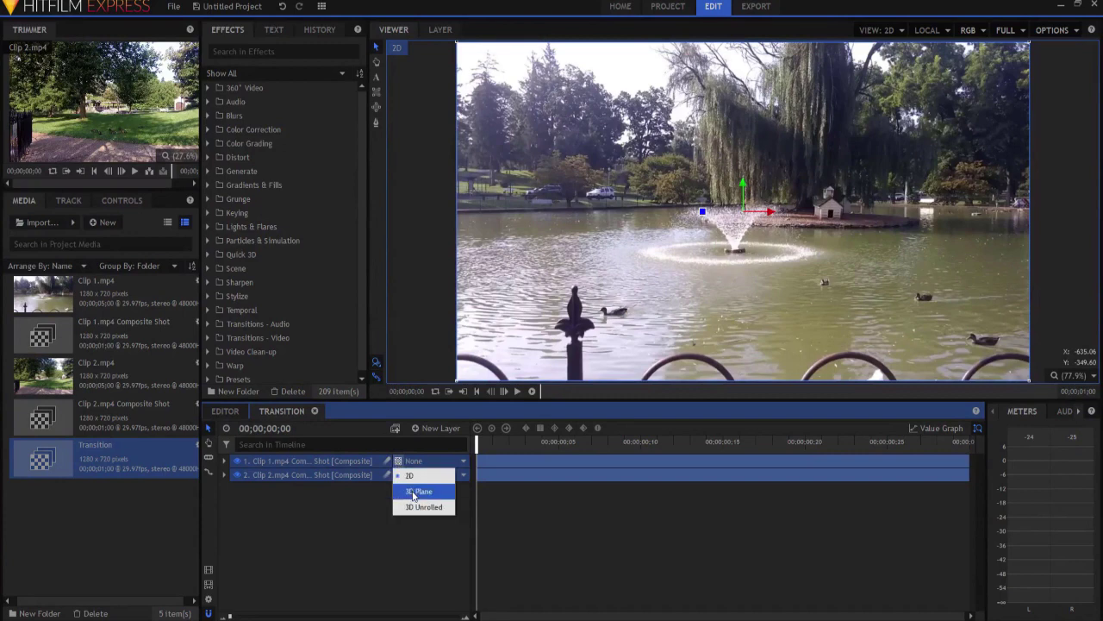
pyautogui.click(412, 491)
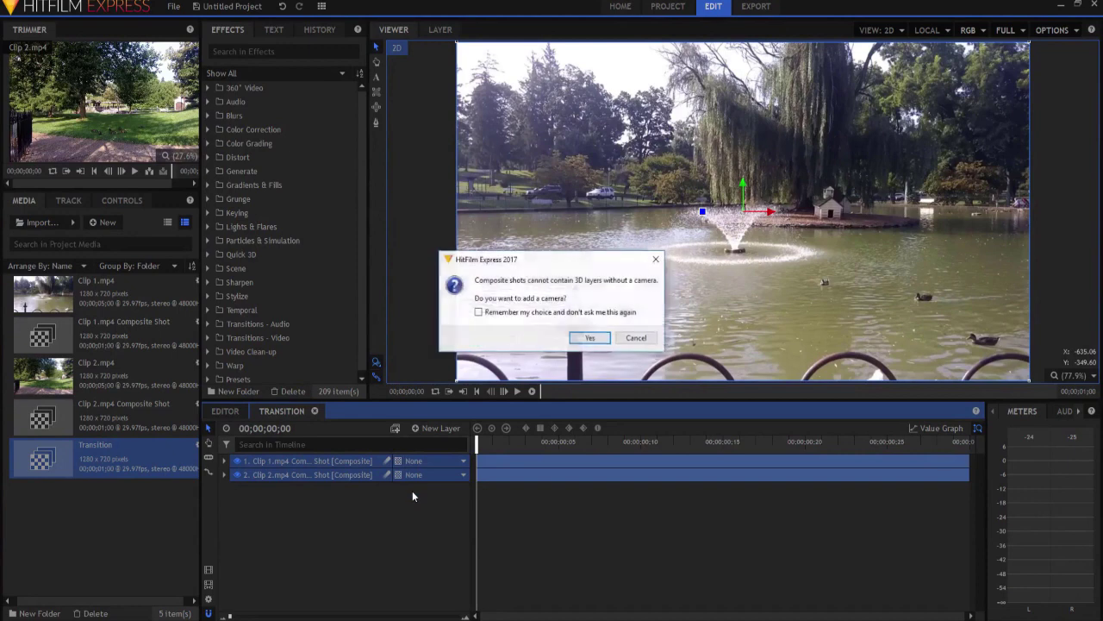
pyautogui.click(591, 338)
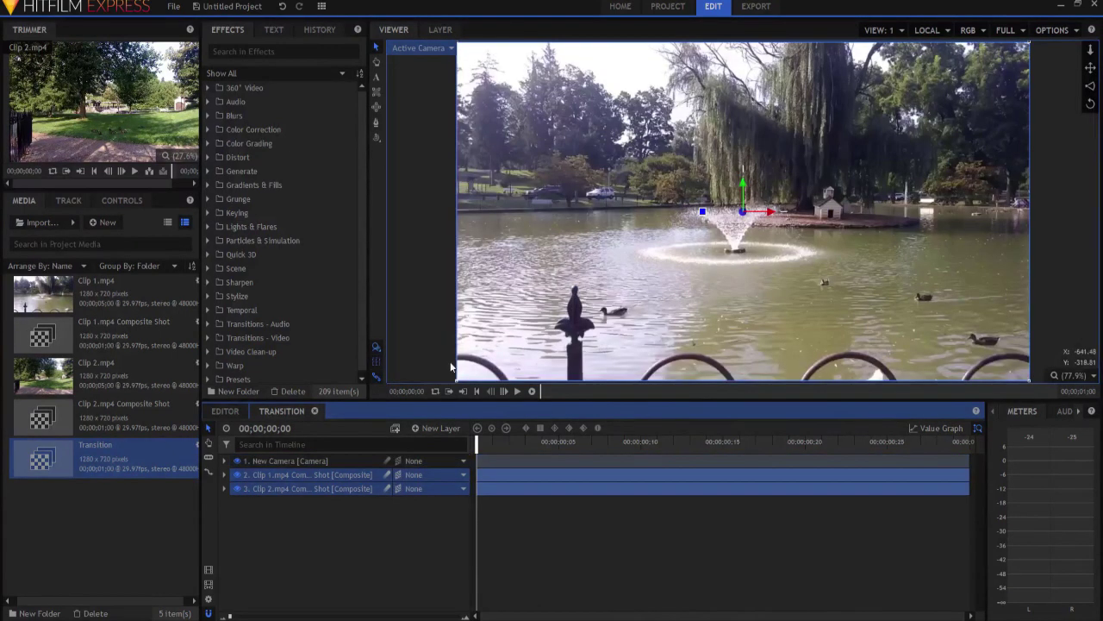
pyautogui.click(375, 368)
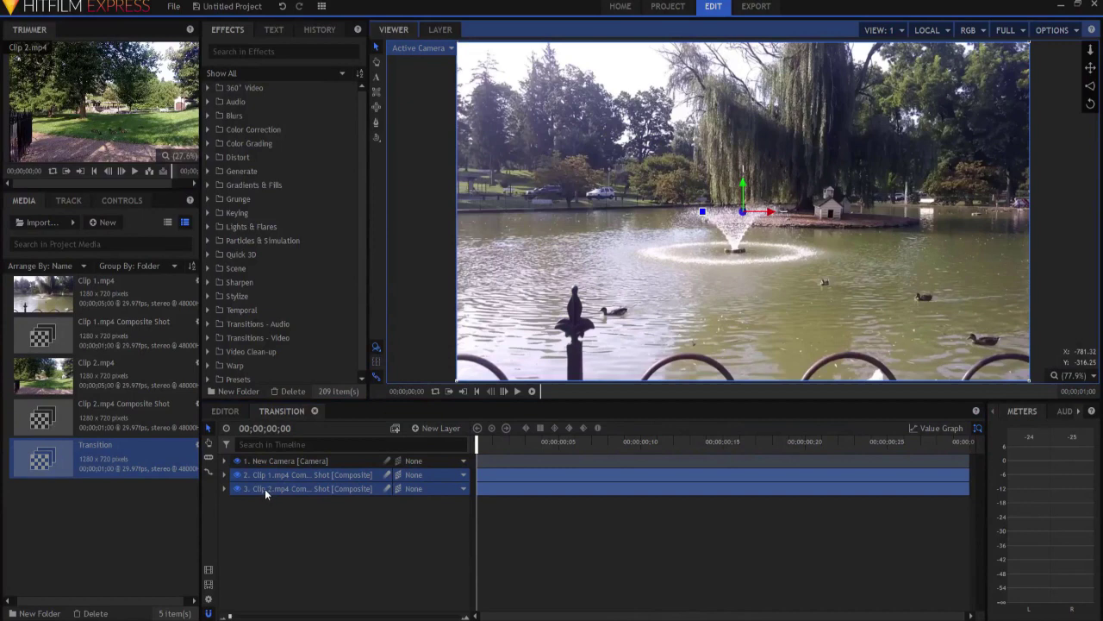
# Hide the Clip 2 layer and expand the Clip 1 layer's Transform properties
pyautogui.click(271, 520)
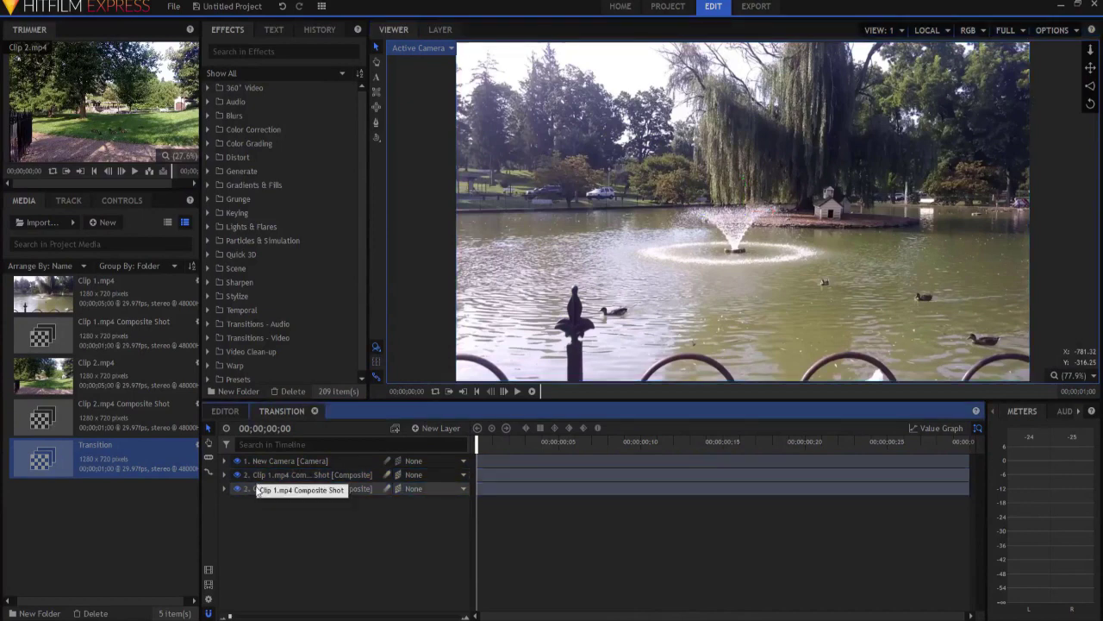
pyautogui.click(238, 488)
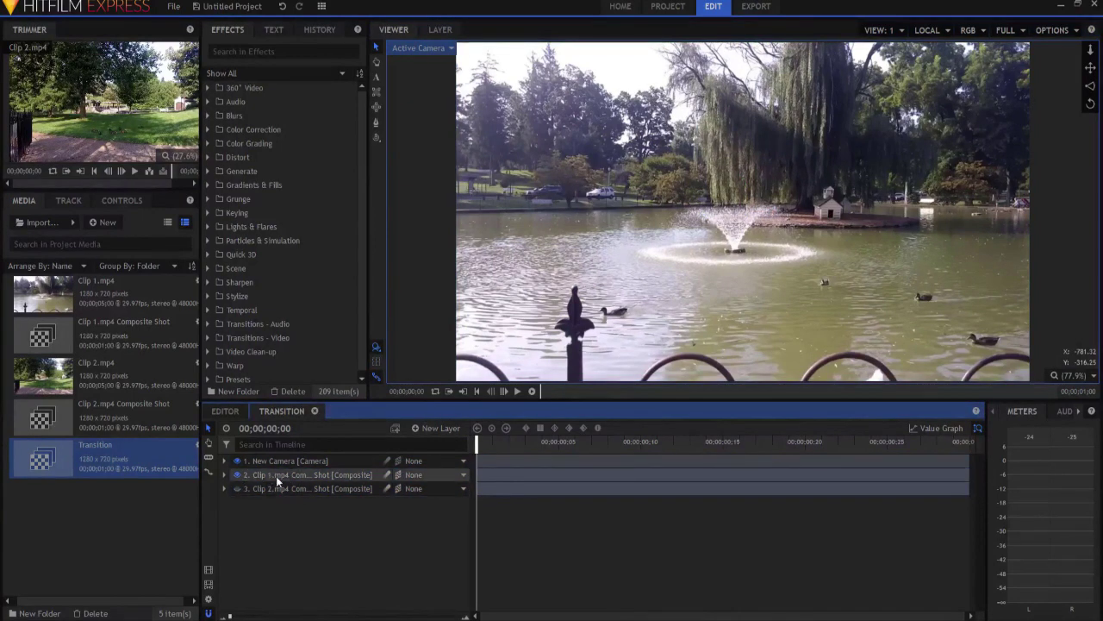
pyautogui.click(224, 475)
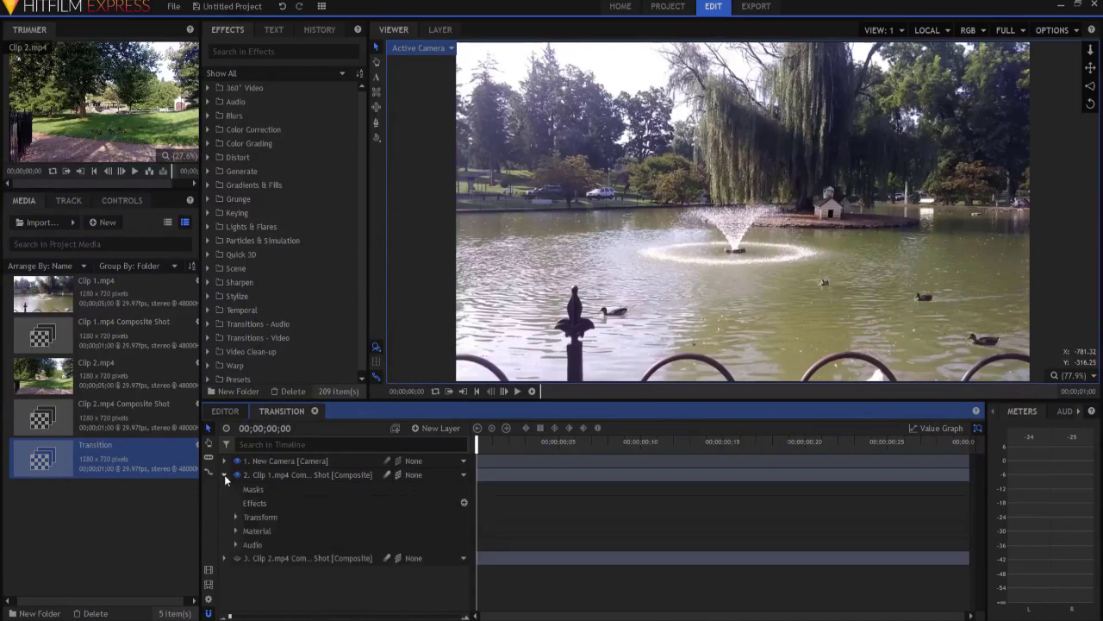
pyautogui.click(237, 518)
pyautogui.scroll(-3, 236, 509)
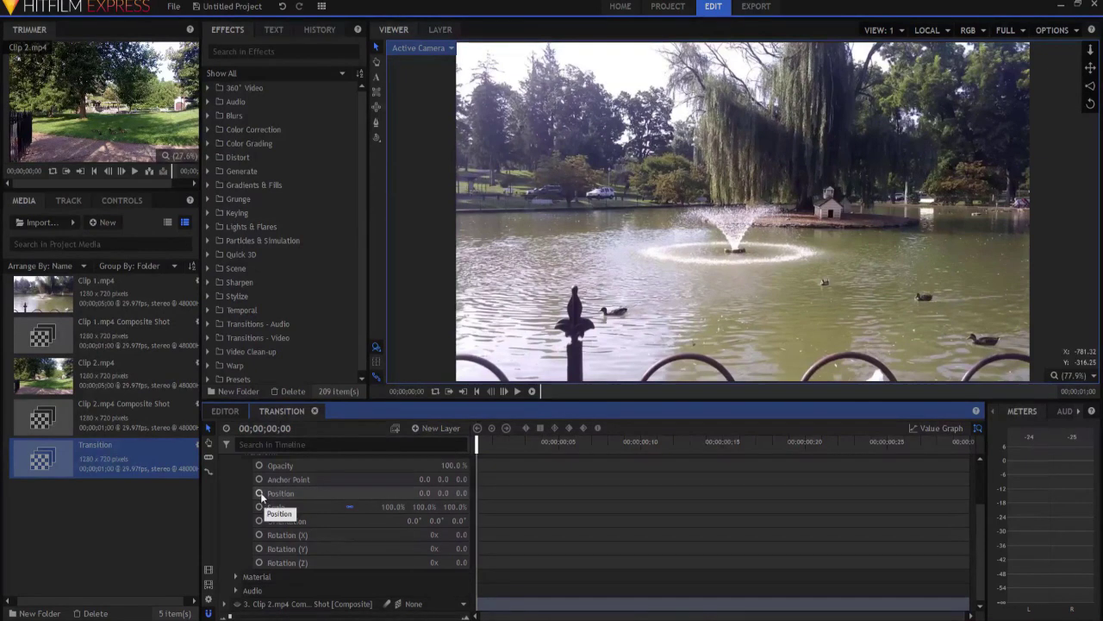
# Set starting keyframes for Clip 1's Position and Rotation X, Y and Z
pyautogui.click(259, 492)
pyautogui.click(259, 535)
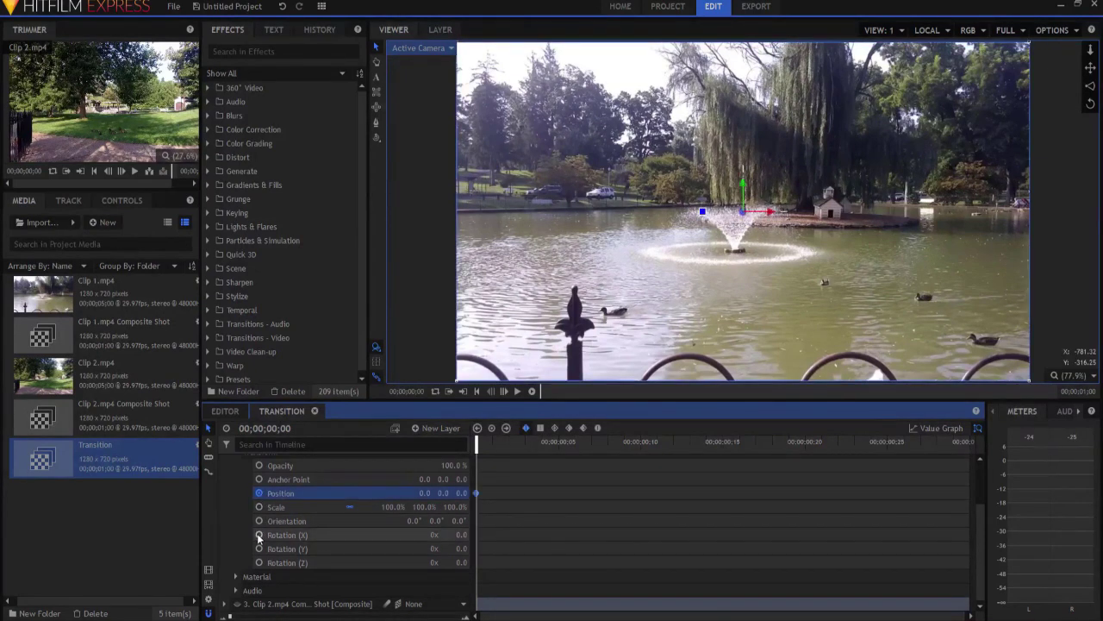
pyautogui.click(258, 549)
pyautogui.click(259, 562)
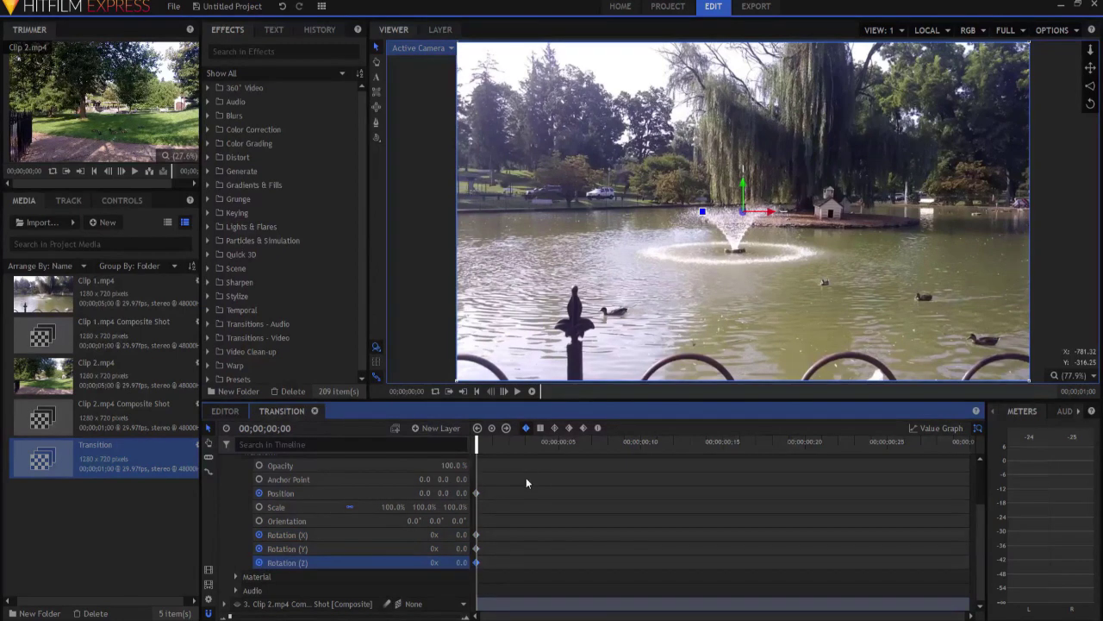
# At the last frame, set Rotation X, Y and Z to 1 revolution each, then preview the spin
pyautogui.press('End')
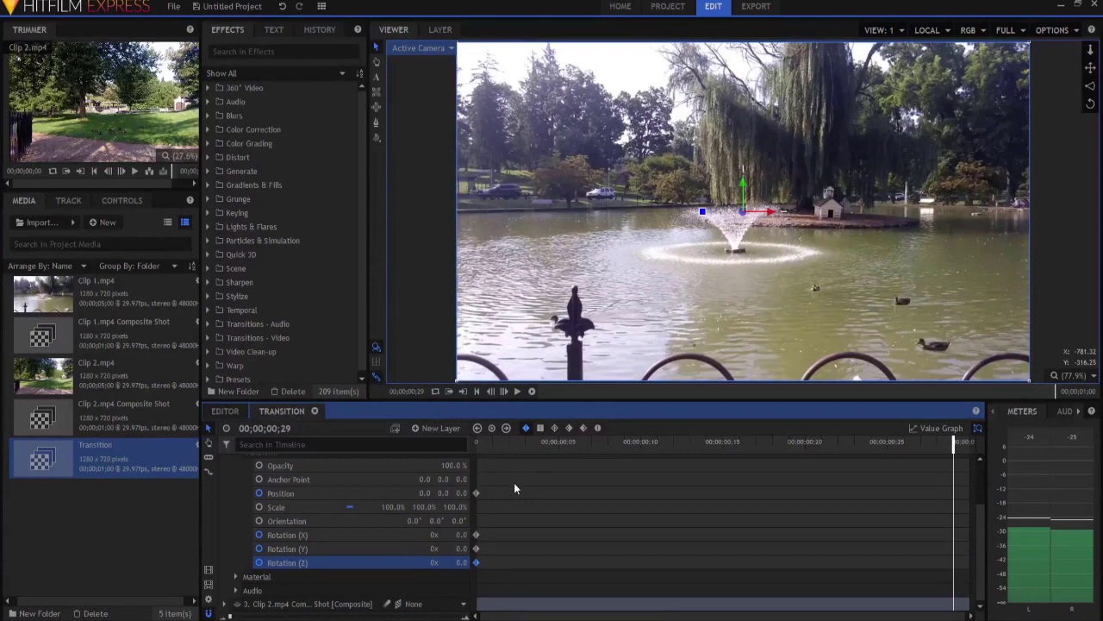
pyautogui.click(434, 535)
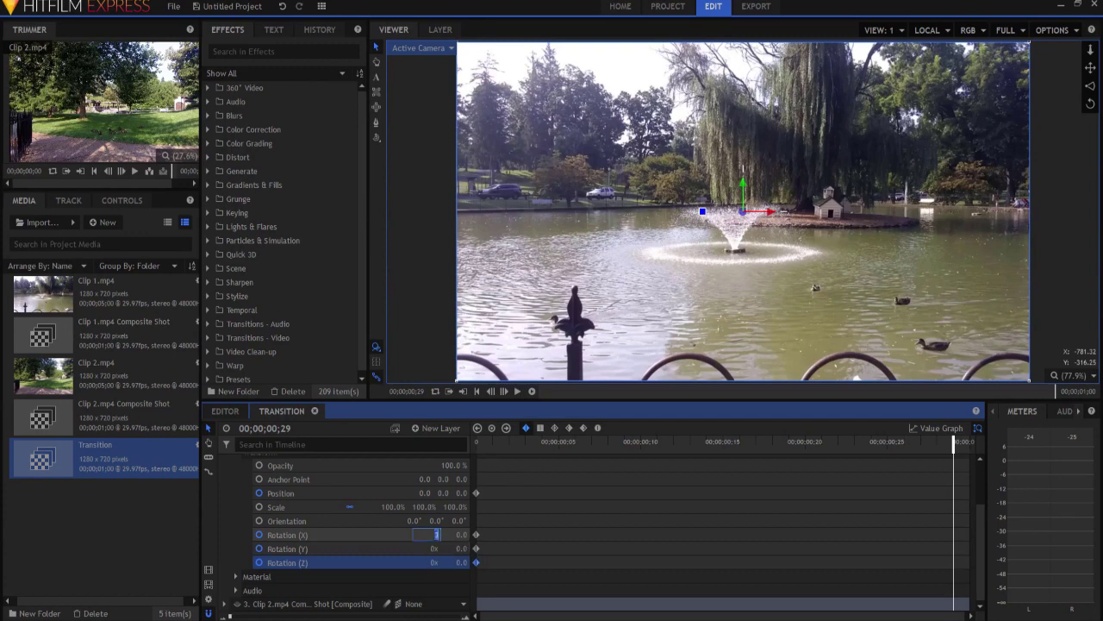
pyautogui.write('1')
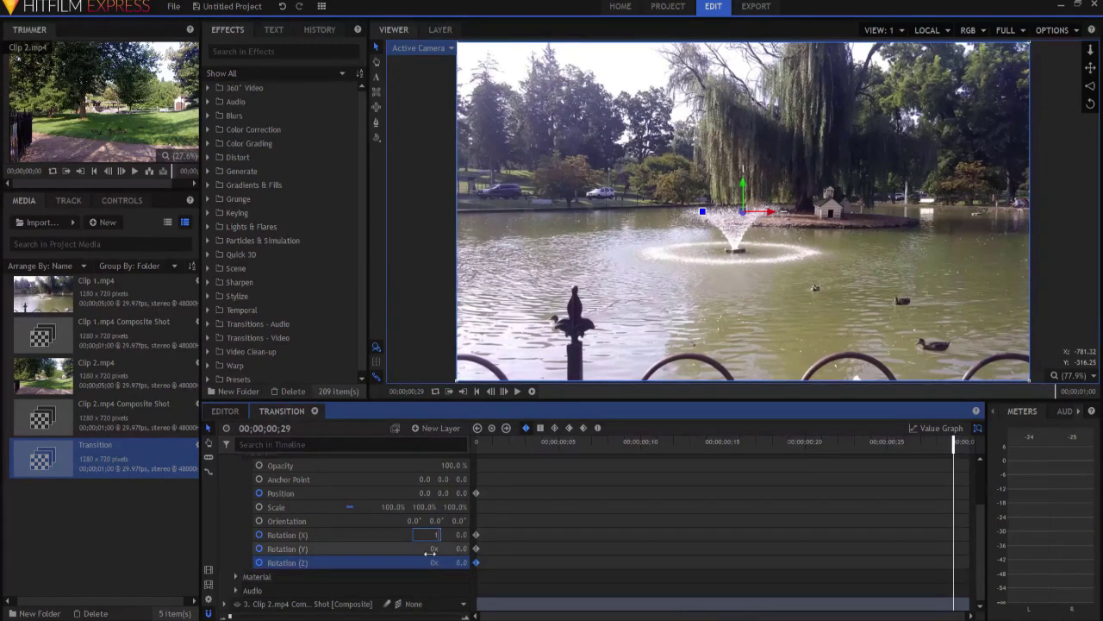
pyautogui.click(434, 549)
pyautogui.write('1')
pyautogui.click(434, 562)
pyautogui.write('1')
pyautogui.press('Return')
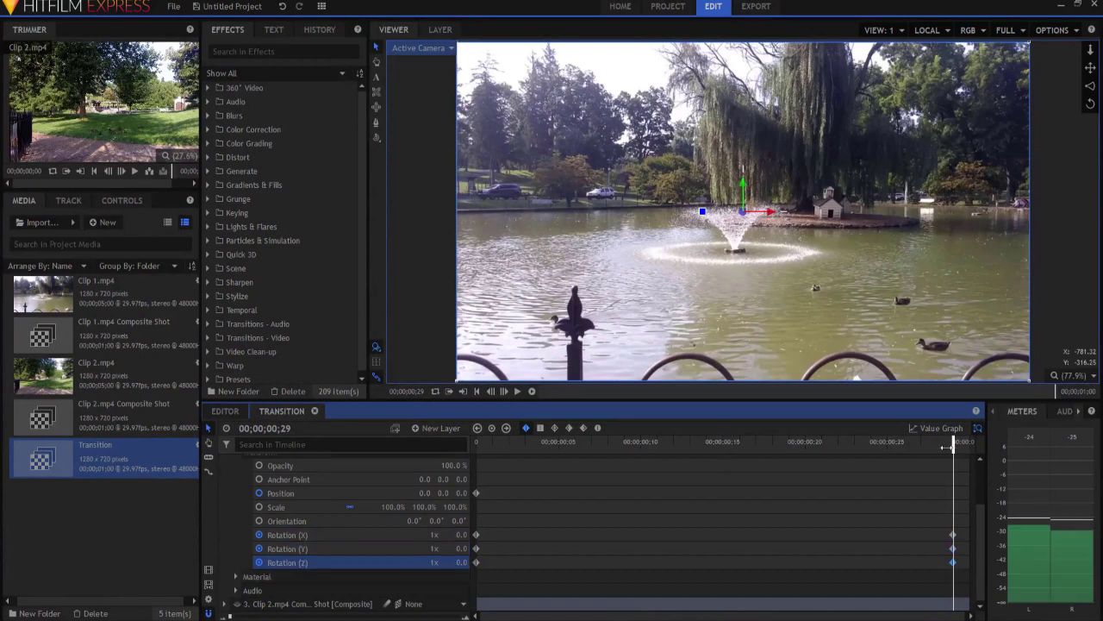
pyautogui.moveTo(957, 446); pyautogui.dragTo(477, 450)
pyautogui.click(517, 390)
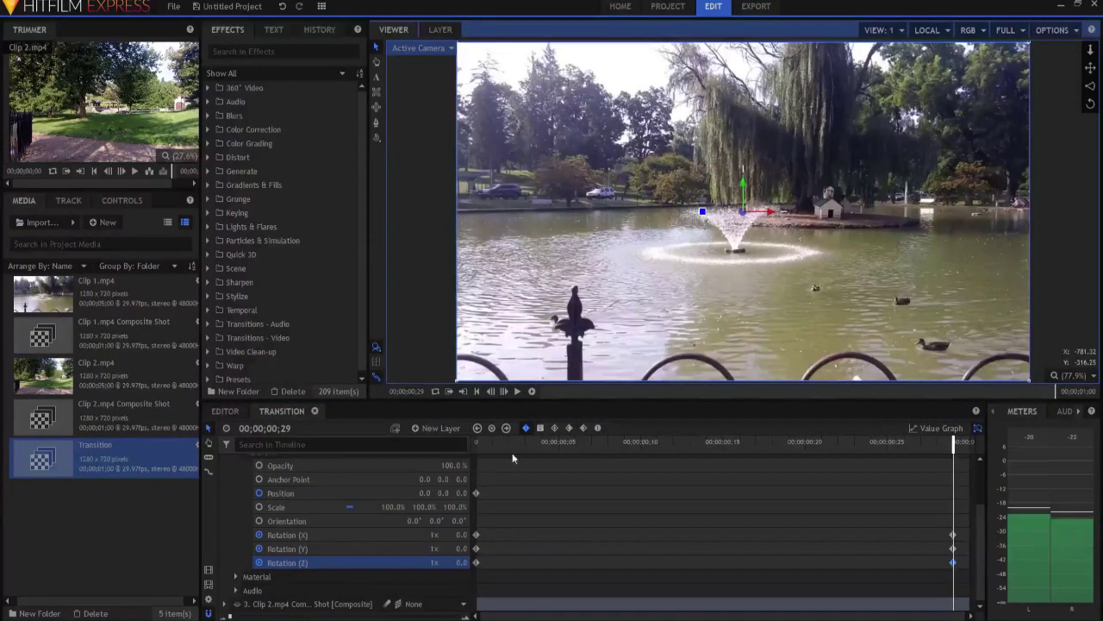
# Keyframe Position at the last frame and set Z to -2500 at 00;00;00;15, then play it back
pyautogui.click(293, 492)
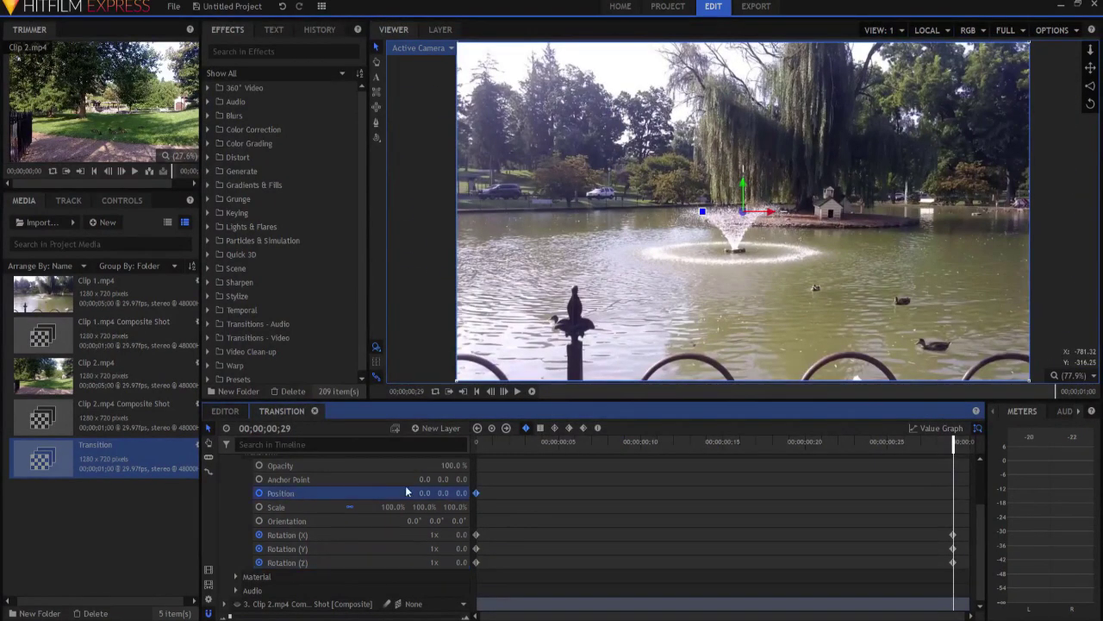
pyautogui.click(491, 427)
pyautogui.click(722, 444)
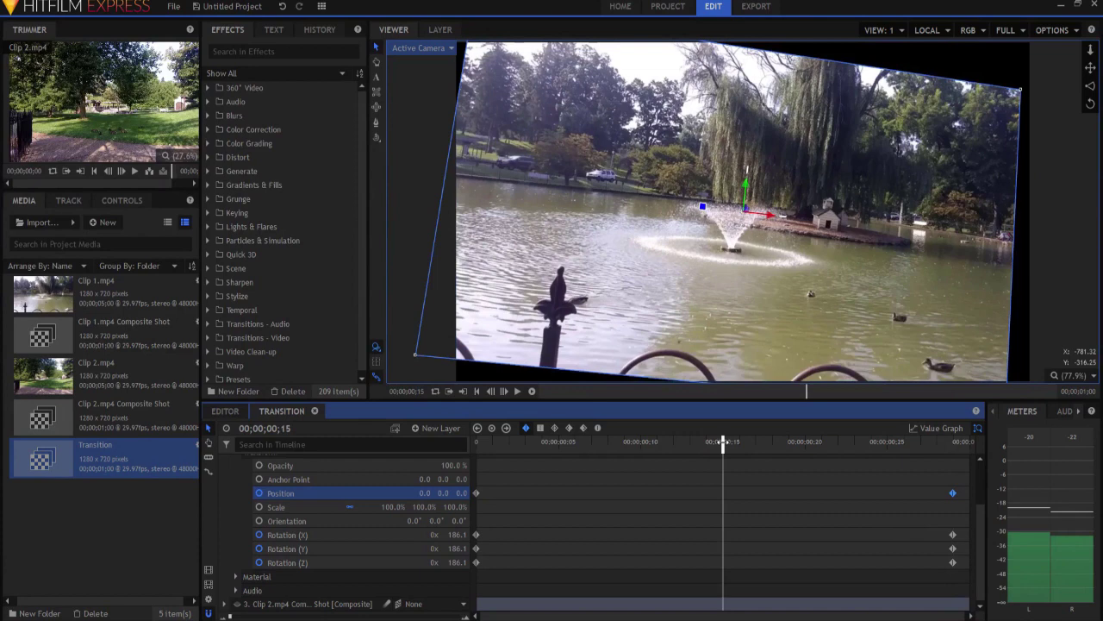
pyautogui.moveTo(462, 492)
pyautogui.mouseDown()
pyautogui.moveTo(315, 493)
pyautogui.moveTo(457, 492)
pyautogui.mouseUp()
pyautogui.click(457, 492)
pyautogui.write('-2500')
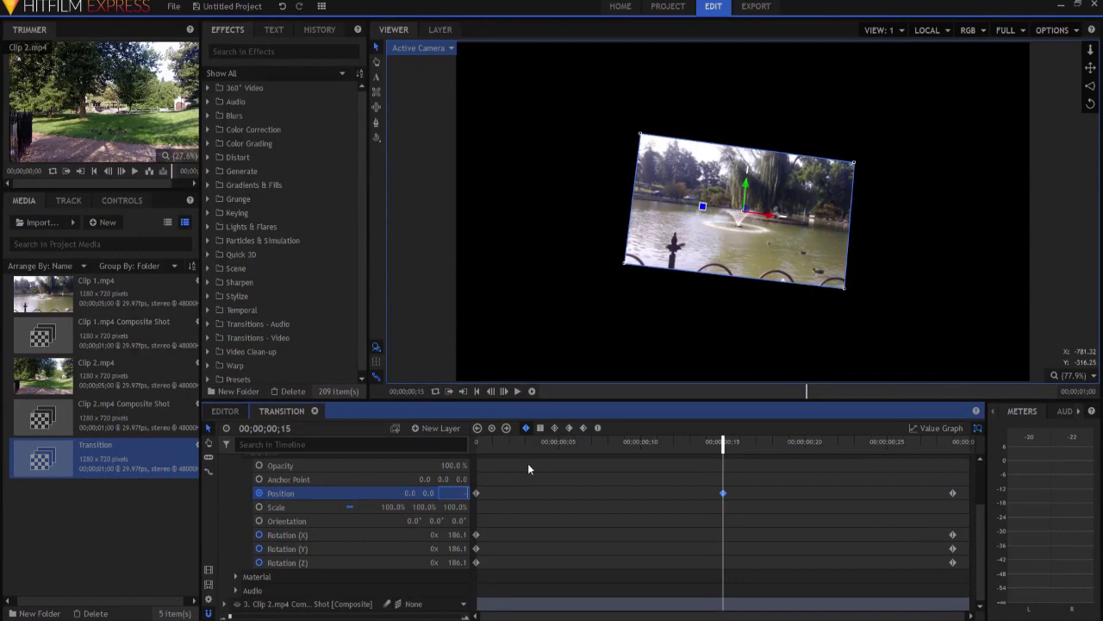
pyautogui.press('Return')
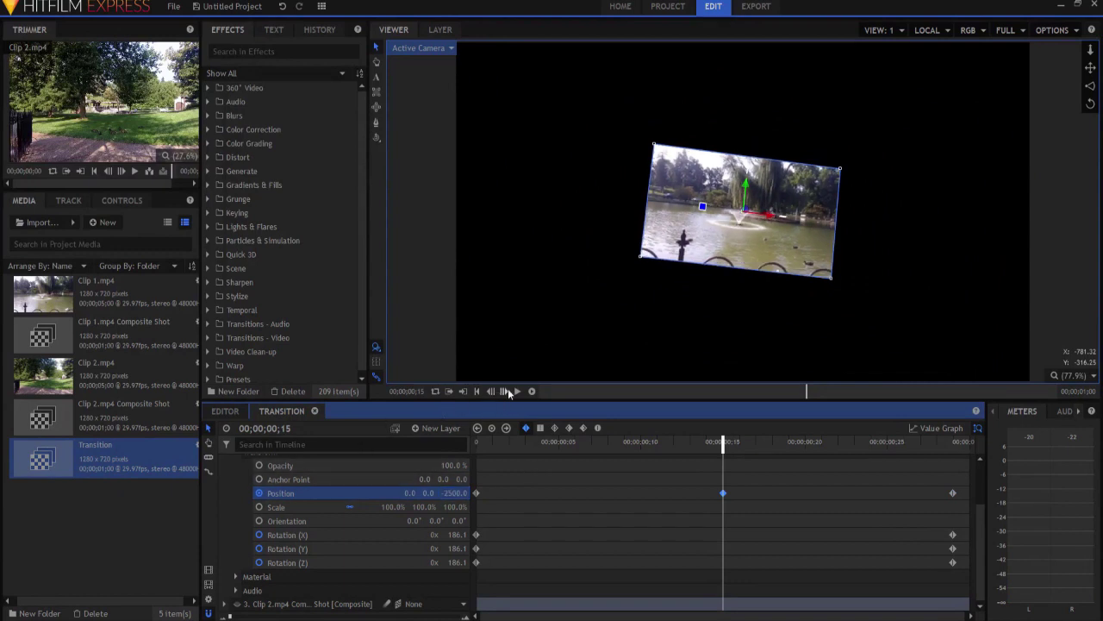
pyautogui.click(476, 391)
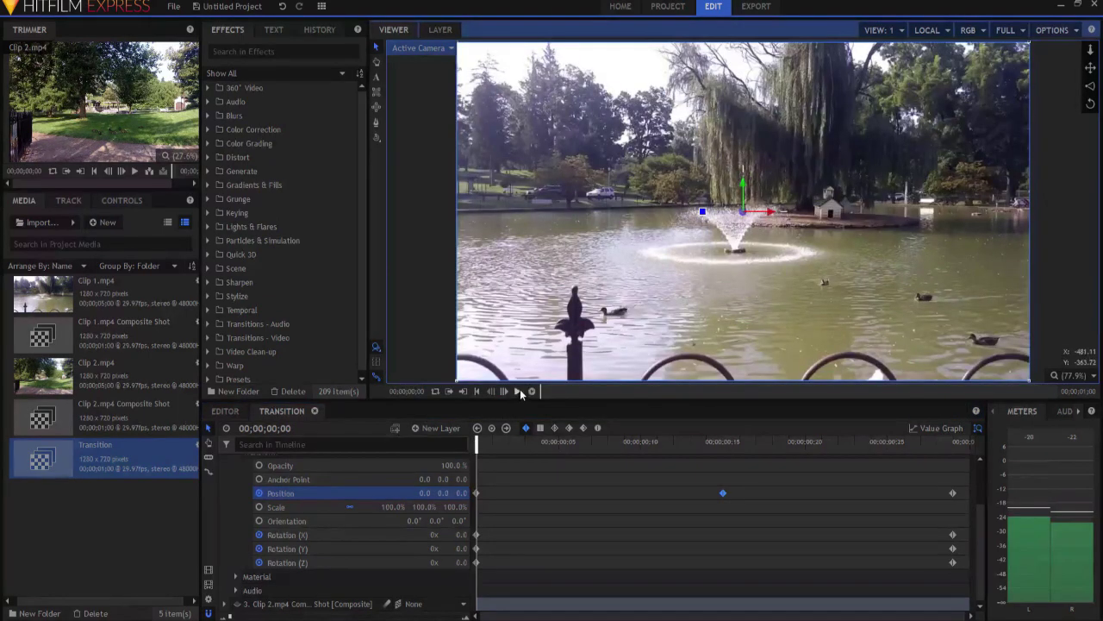
pyautogui.click(519, 390)
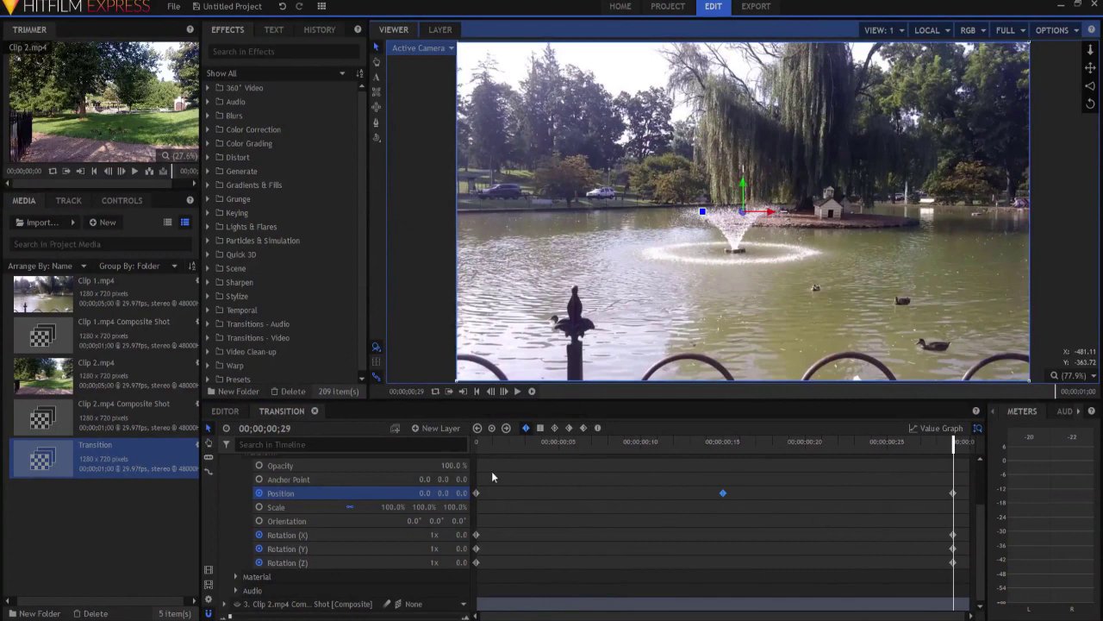
# Select Clip 1's Position and Rotation keyframes, then expand the Clip 2 layer's Transform properties
pyautogui.moveTo(476, 467); pyautogui.dragTo(973, 579)
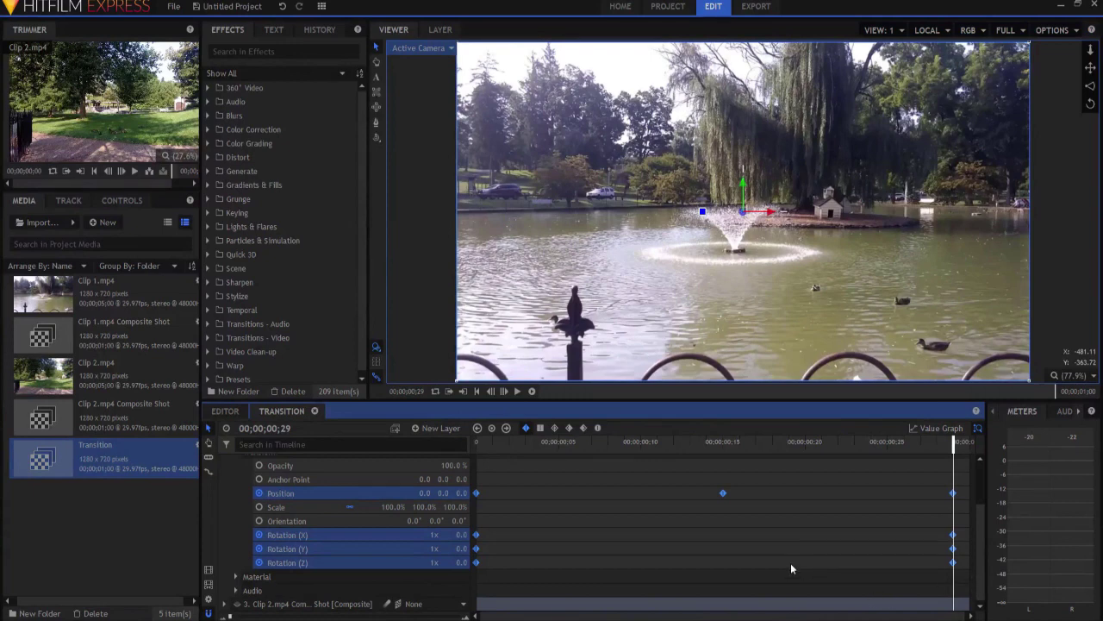
pyautogui.scroll(3, 312, 492)
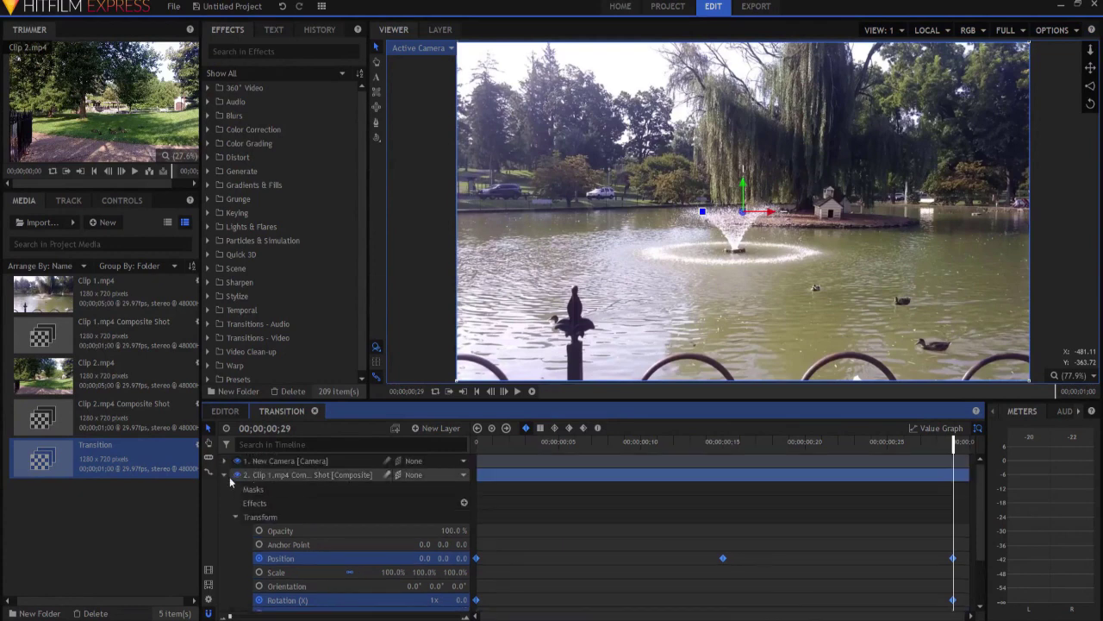
pyautogui.click(223, 475)
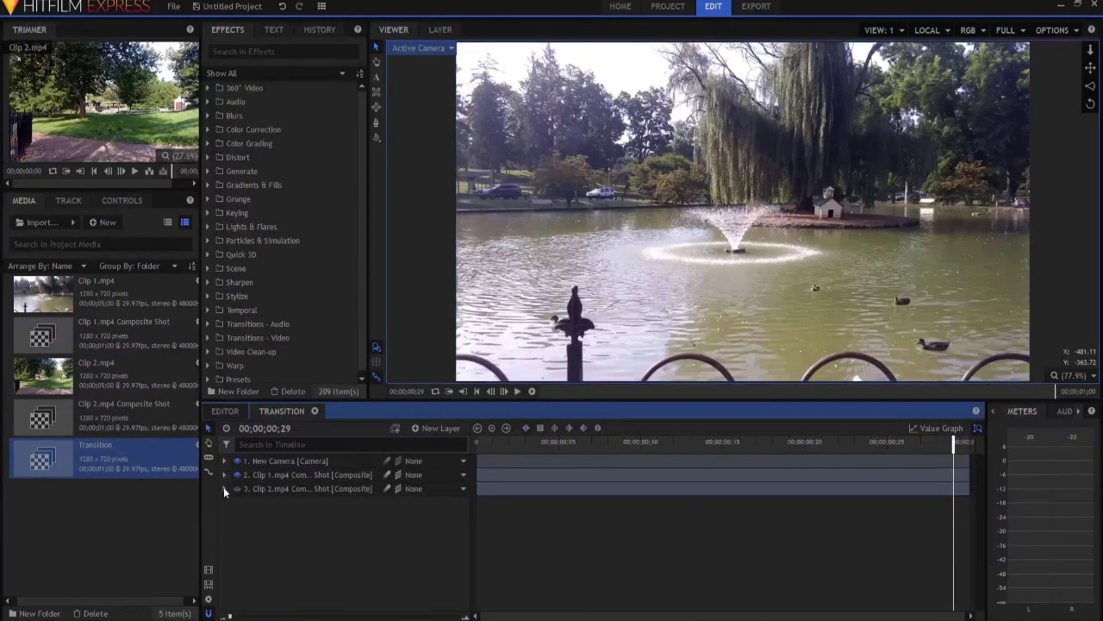
pyautogui.click(224, 488)
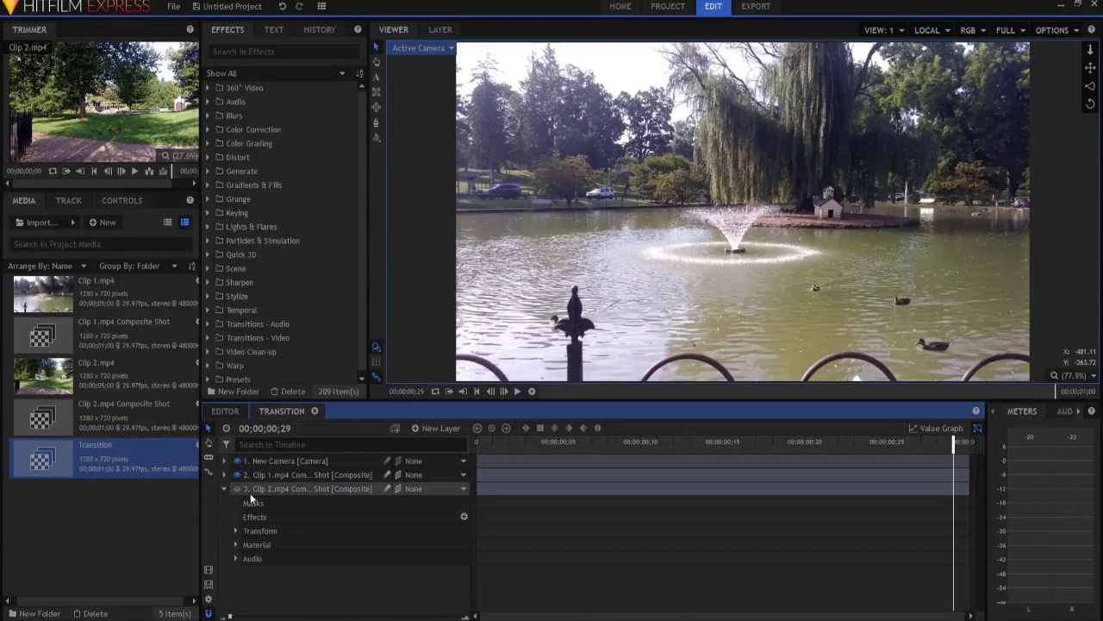
pyautogui.click(235, 531)
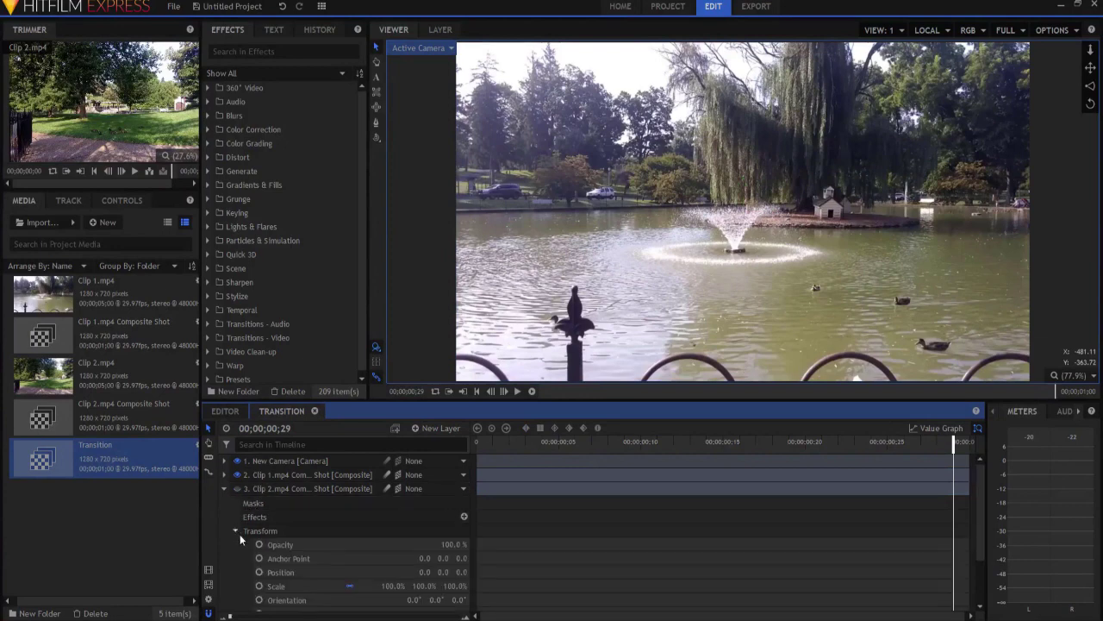
pyautogui.scroll(-2, 306, 543)
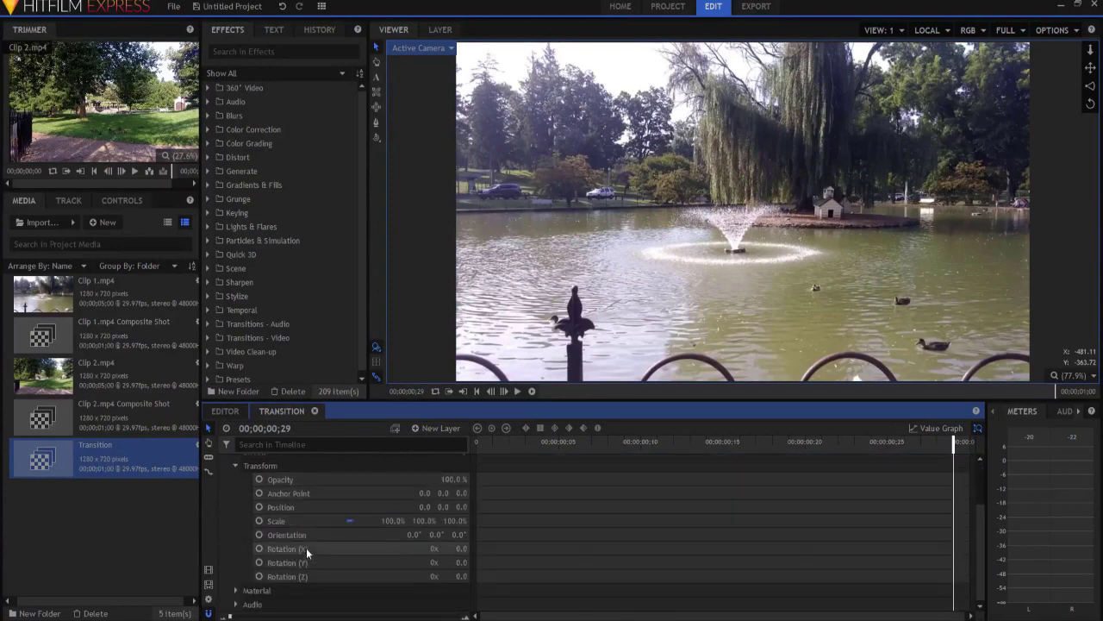
# Set starting keyframes for Clip 2's Position and Rotation X, Y and Z
pyautogui.click(475, 392)
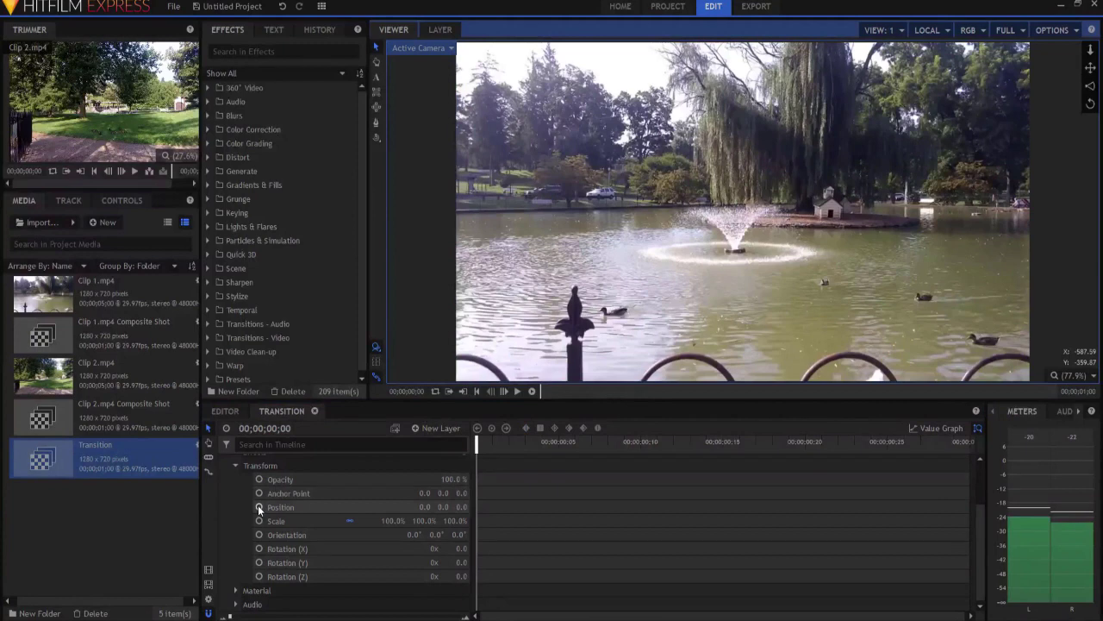
pyautogui.click(258, 507)
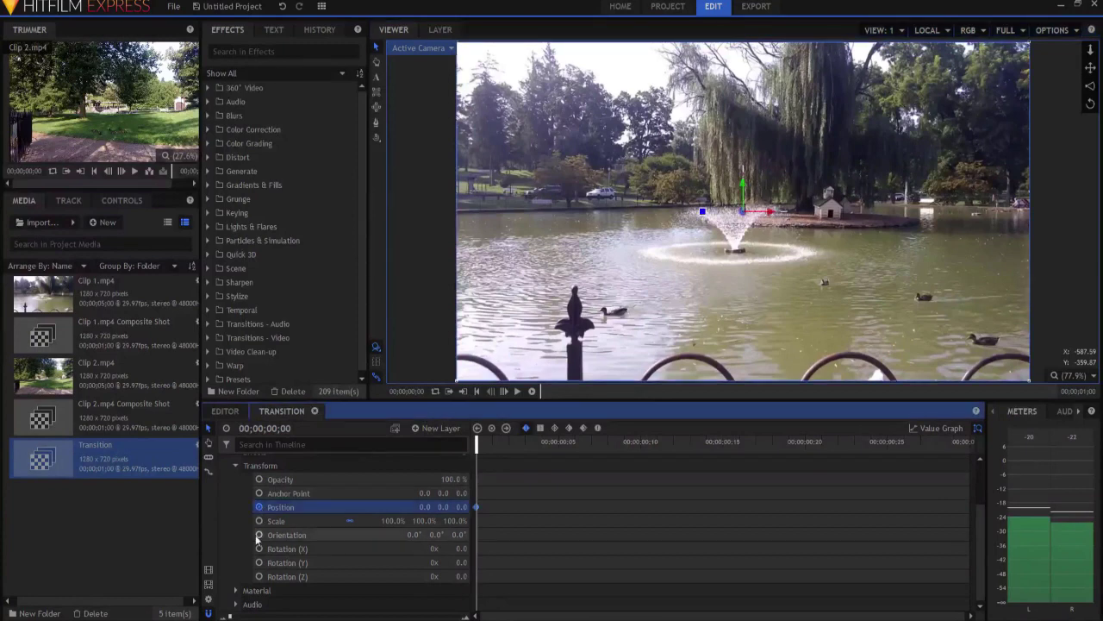
pyautogui.click(258, 548)
pyautogui.click(259, 562)
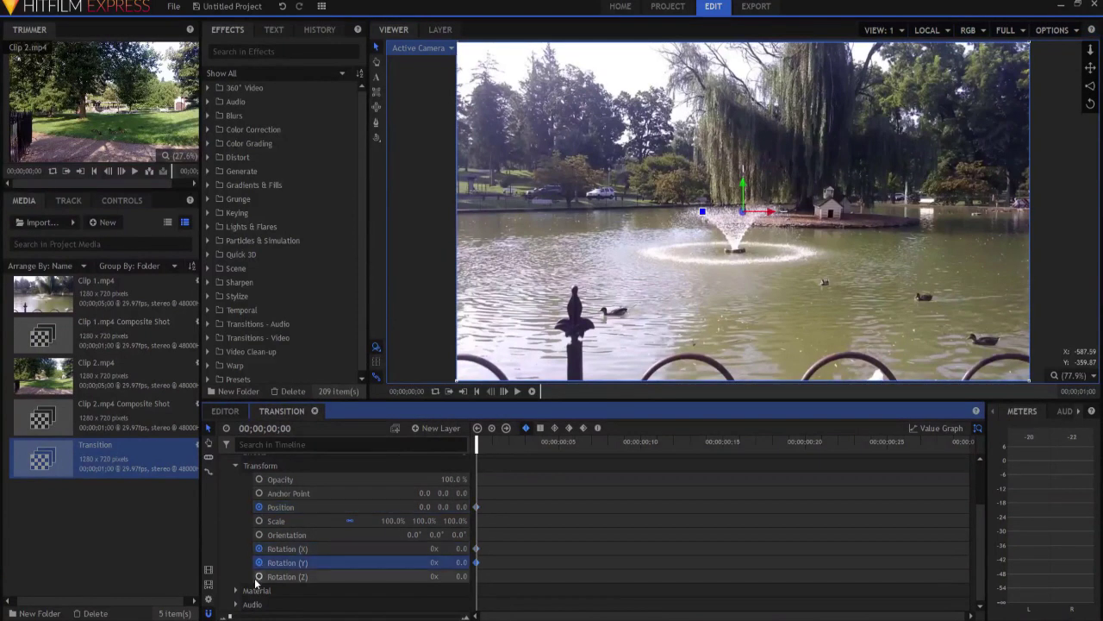
pyautogui.click(259, 575)
# Select Clip 2's Position and Rotation X, Y and Z property rows
pyautogui.click(287, 507)
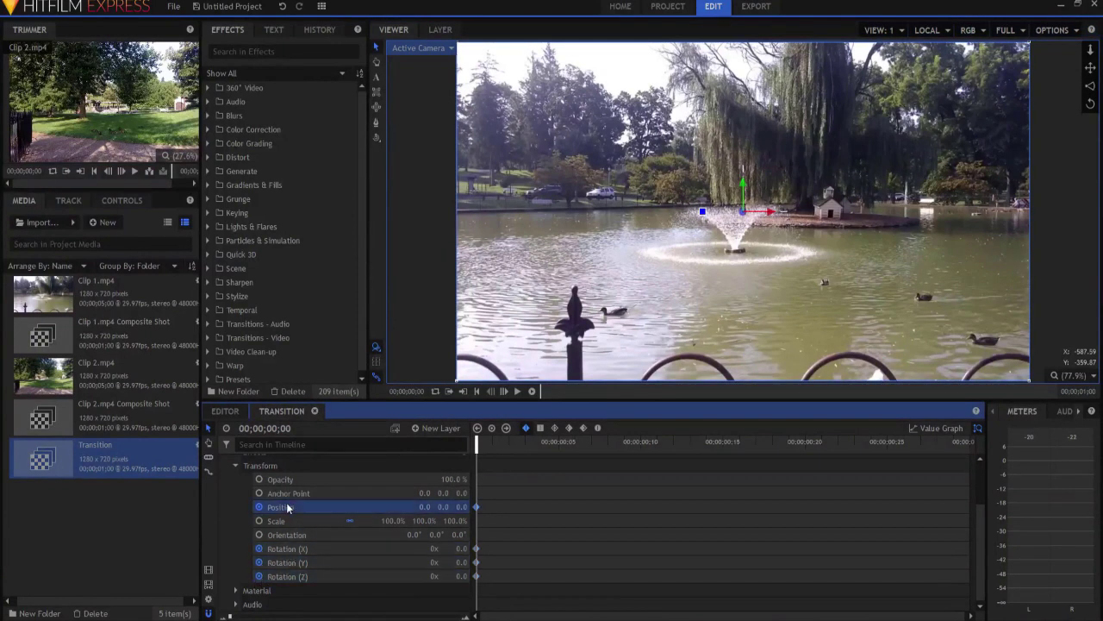
pyautogui.keyDown('ctrl'); pyautogui.click(290, 548); pyautogui.keyUp('ctrl')
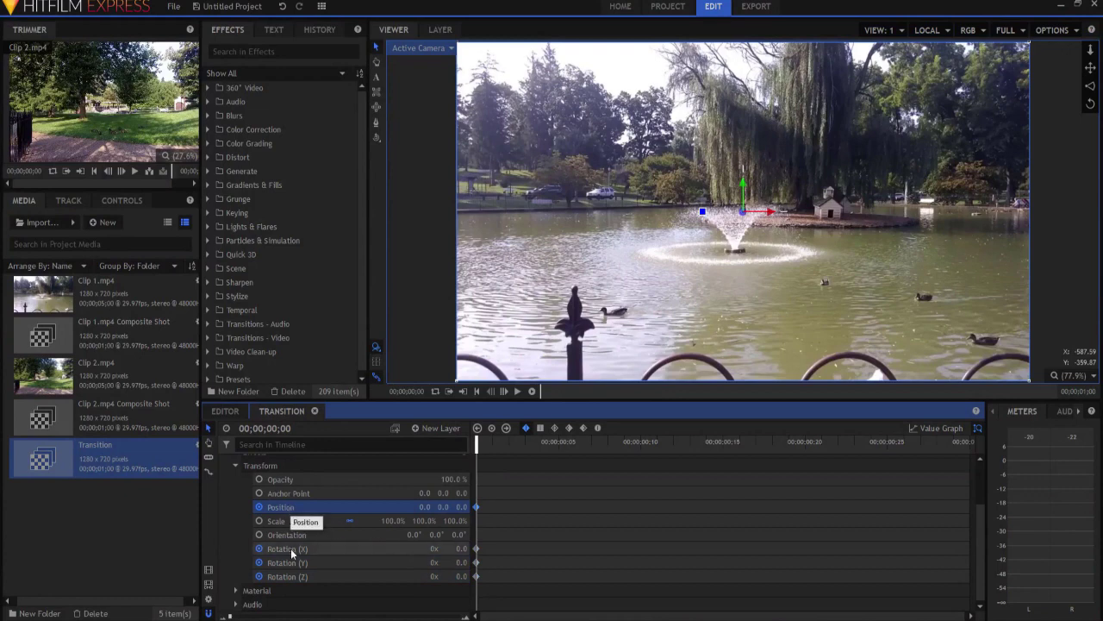
pyautogui.keyDown('ctrl'); pyautogui.click(290, 563); pyautogui.keyUp('ctrl')
pyautogui.keyDown('ctrl'); pyautogui.click(290, 577); pyautogui.keyUp('ctrl')
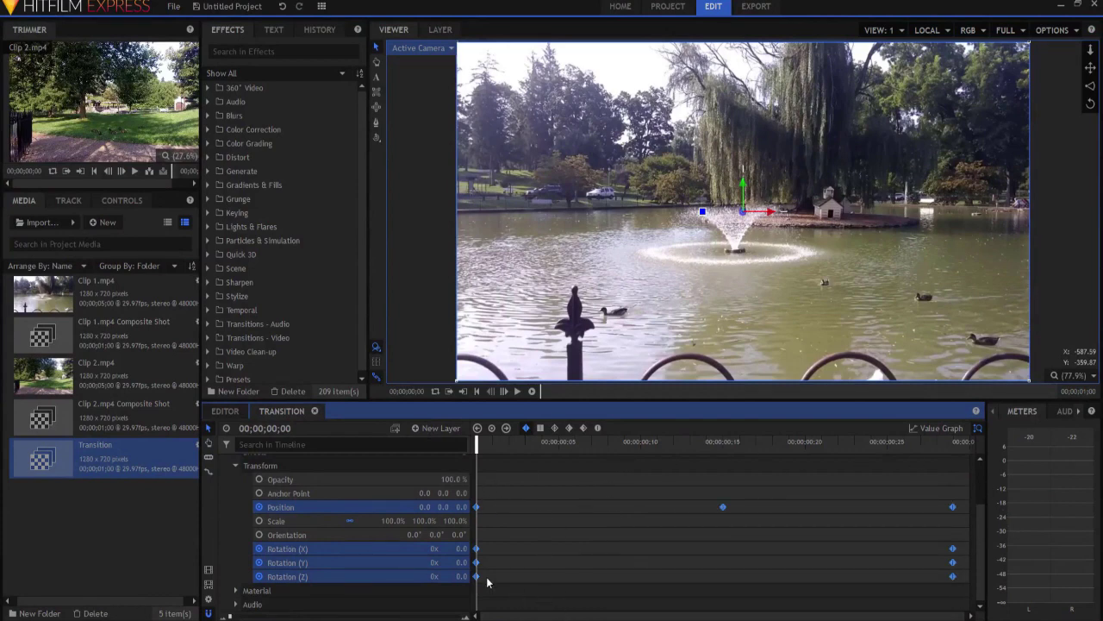
pyautogui.scroll(1, 398, 536)
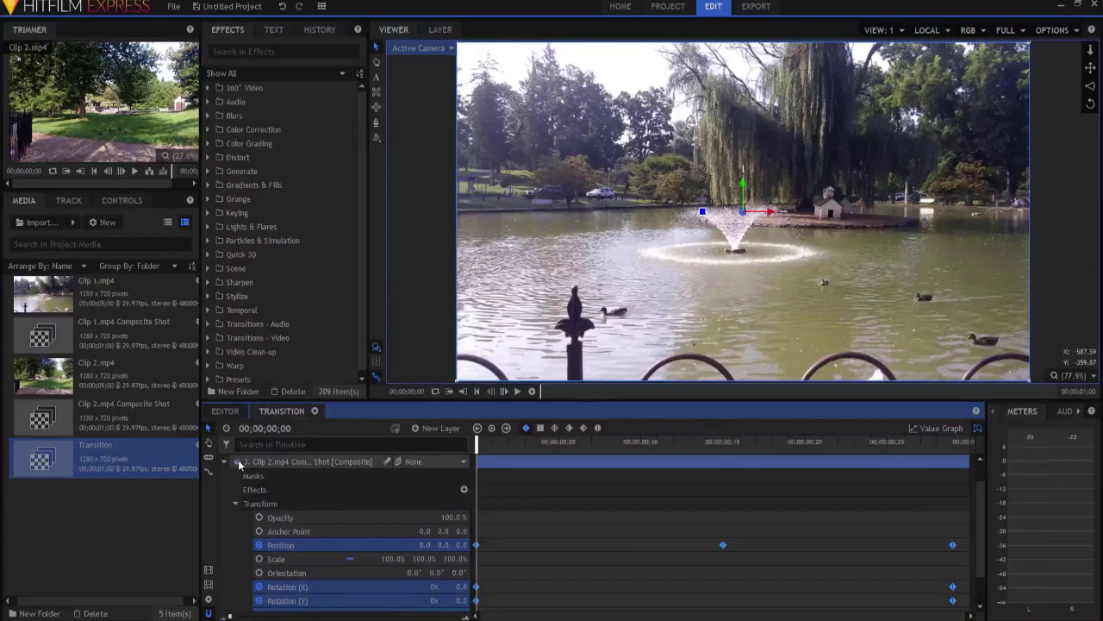
# Collapse the Clip 2 layer and set a 100% Opacity keyframe on Clip 1 at frame 7
pyautogui.moveTo(477, 443); pyautogui.dragTo(560, 449)
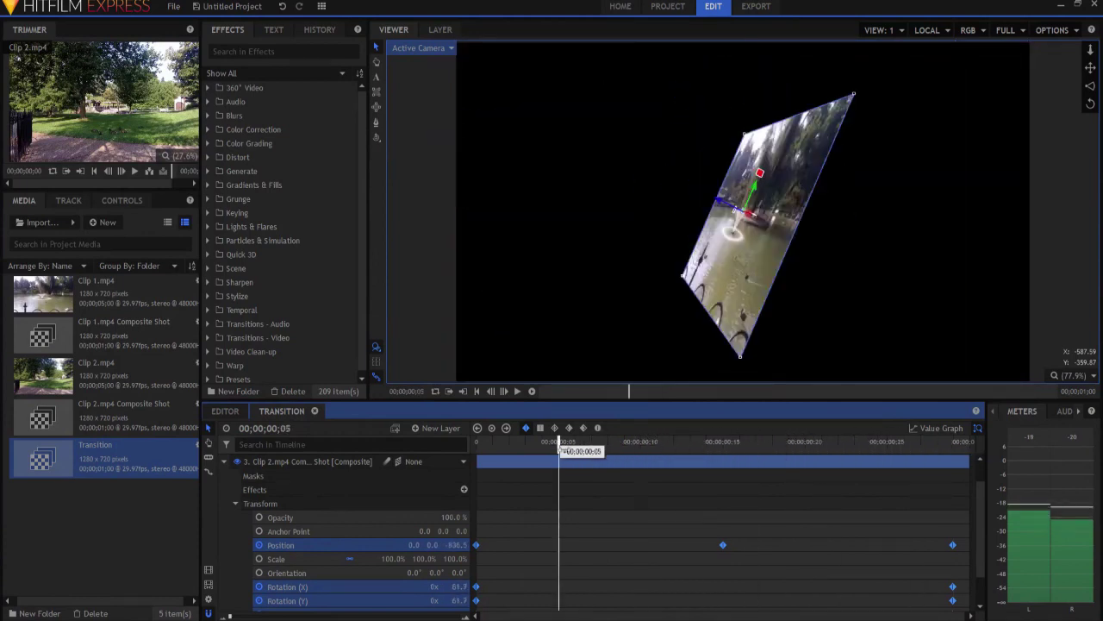
pyautogui.scroll(1, 258, 500)
pyautogui.click(224, 489)
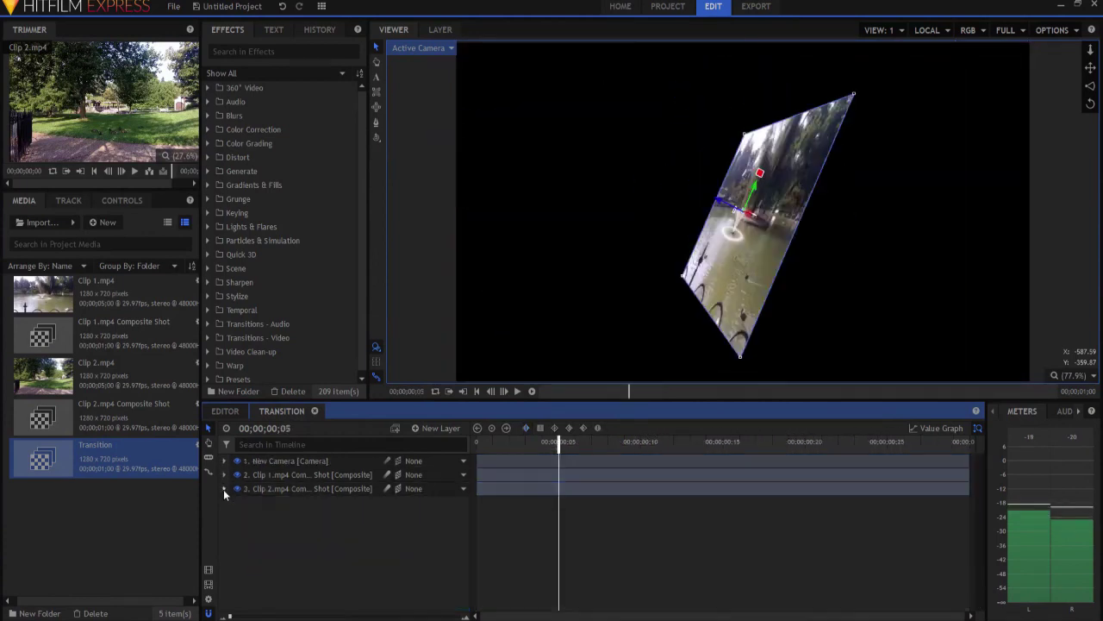
pyautogui.click(223, 474)
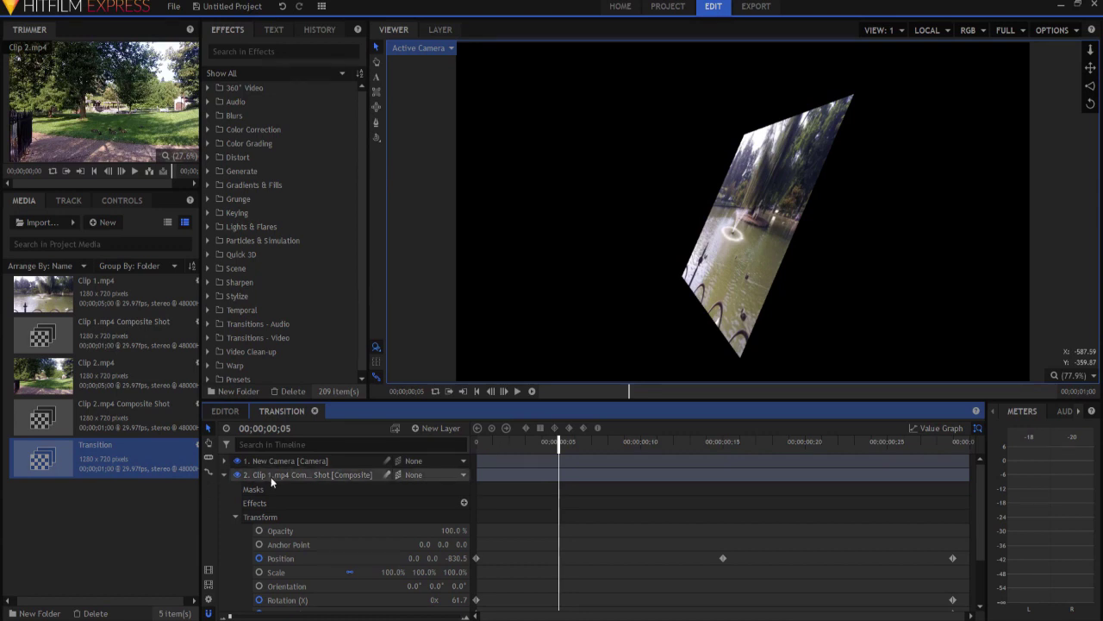
pyautogui.press('Right')
pyautogui.press('Right')
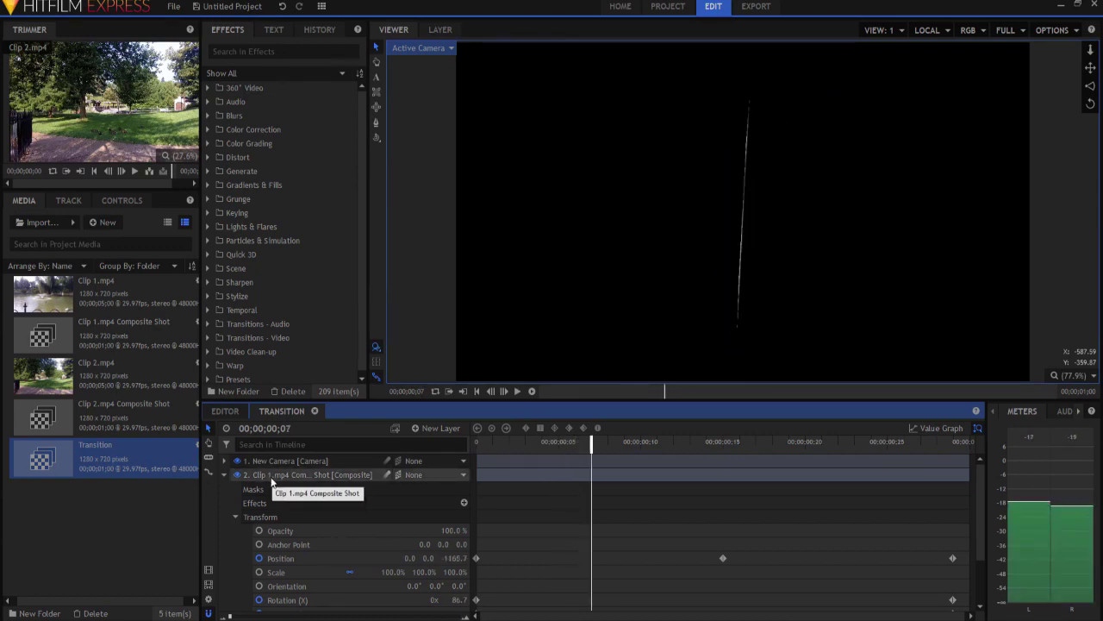
pyautogui.click(258, 532)
# Fade Clip 1's Opacity down to 0% at frame 22
pyautogui.press('Right')
pyautogui.press('Right')
pyautogui.press('Right')
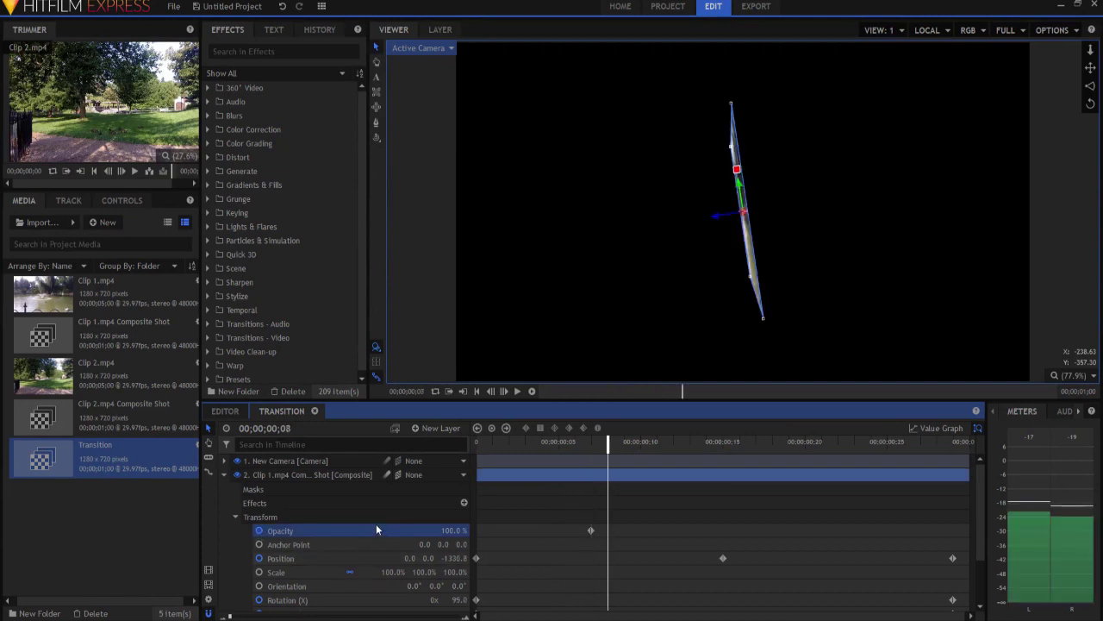
pyautogui.press('Right')
pyautogui.press('Right')
pyautogui.press('Right')
pyautogui.press('Right')
pyautogui.press('Right')
pyautogui.press('Right')
pyautogui.press('Right')
pyautogui.press('Right')
pyautogui.press('Right')
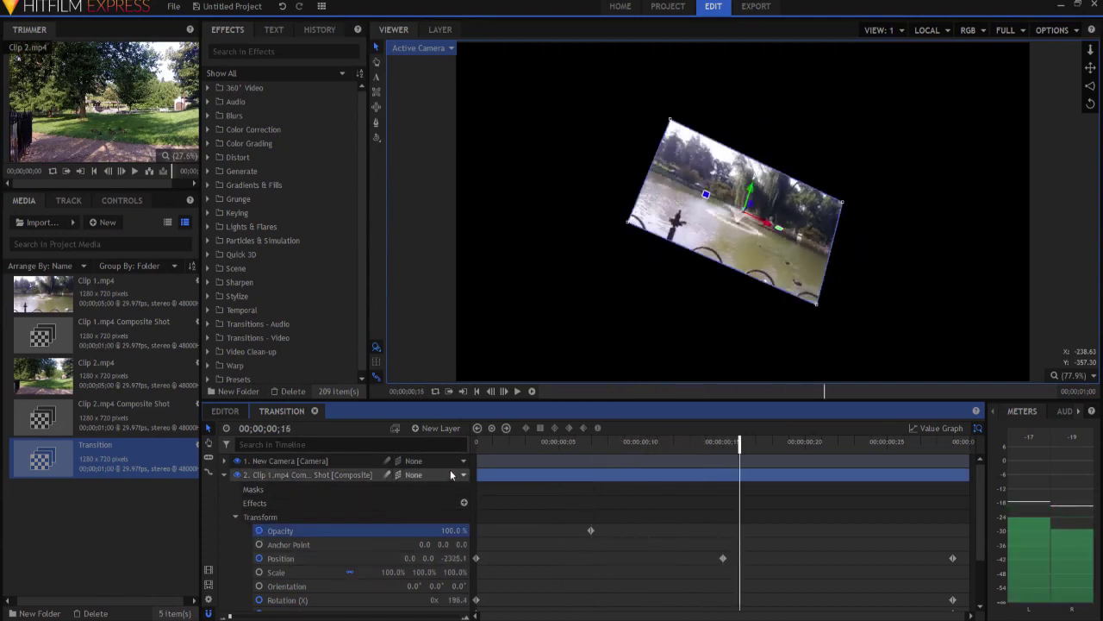
pyautogui.press('Right')
pyautogui.press('Right')
pyautogui.press('Right')
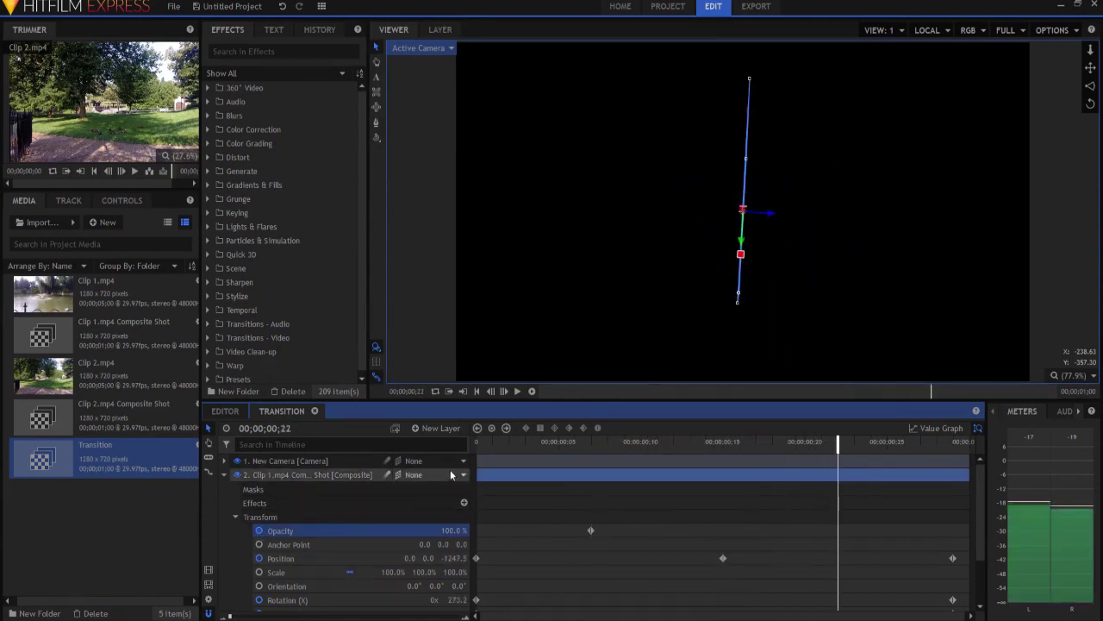
pyautogui.moveTo(453, 531); pyautogui.dragTo(401, 531)
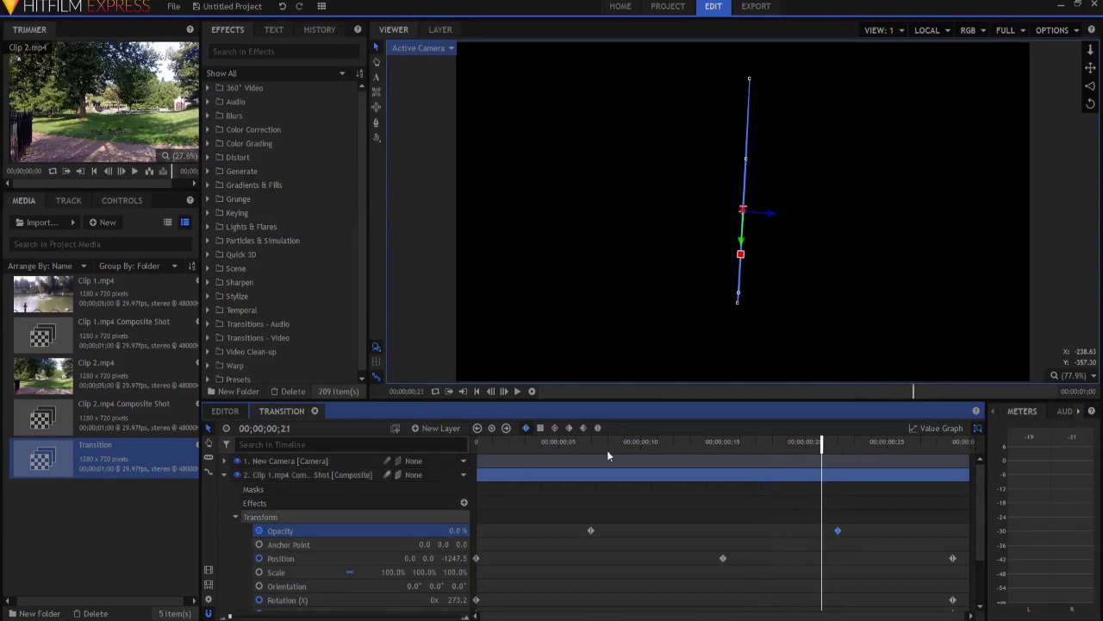
# Step through the fade frame by frame, then replay the transition composite from its start
pyautogui.press('Left')
pyautogui.press('Left')
pyautogui.press('Left')
pyautogui.press('Left')
pyautogui.press('Left')
pyautogui.press('Left')
pyautogui.press('Left')
pyautogui.press('Left')
pyautogui.press('Left')
pyautogui.press('Left')
pyautogui.press('Left')
pyautogui.press('Left')
pyautogui.press('Left')
pyautogui.press('Left')
pyautogui.press('Left')
pyautogui.press('Left')
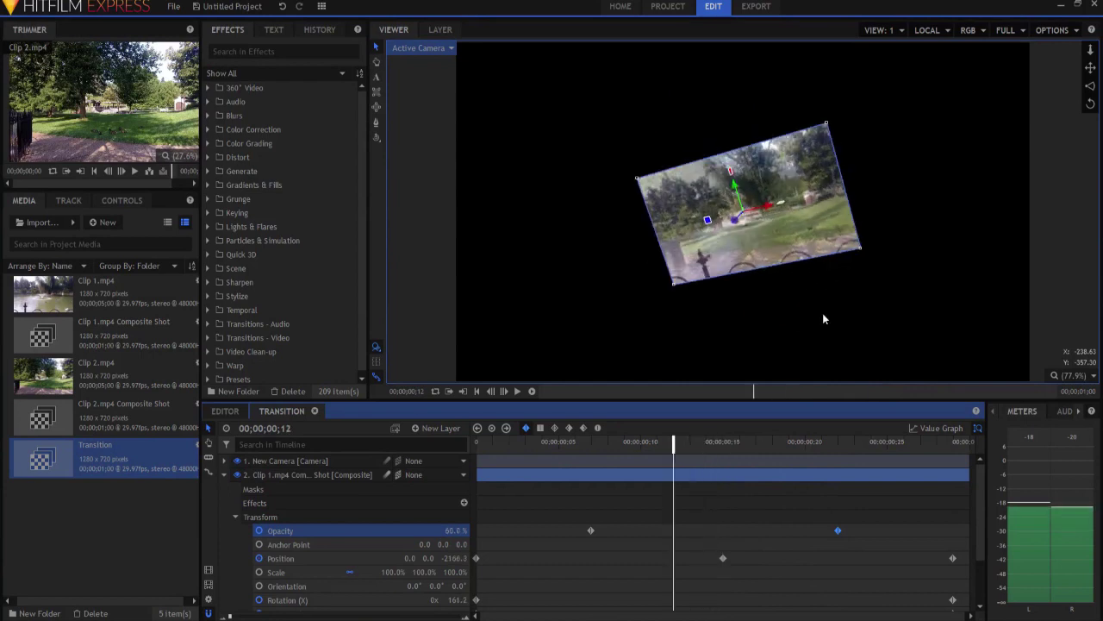
pyautogui.press('Right')
pyautogui.press('Right')
pyautogui.press('Right')
pyautogui.press('Right')
pyautogui.press('Right')
pyautogui.press('Right')
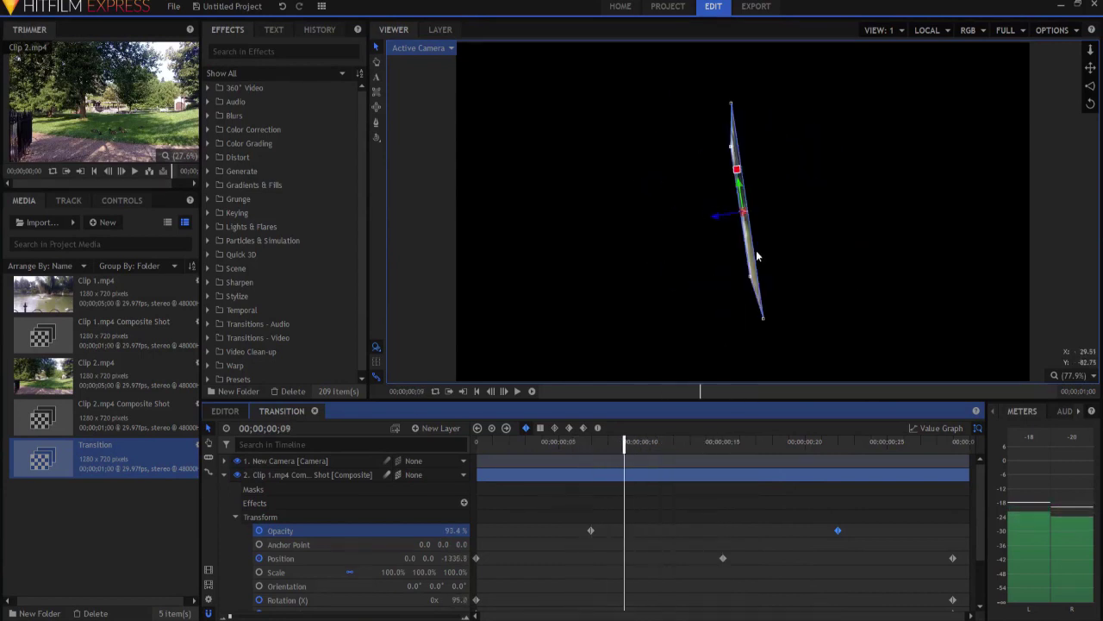
pyautogui.click(478, 392)
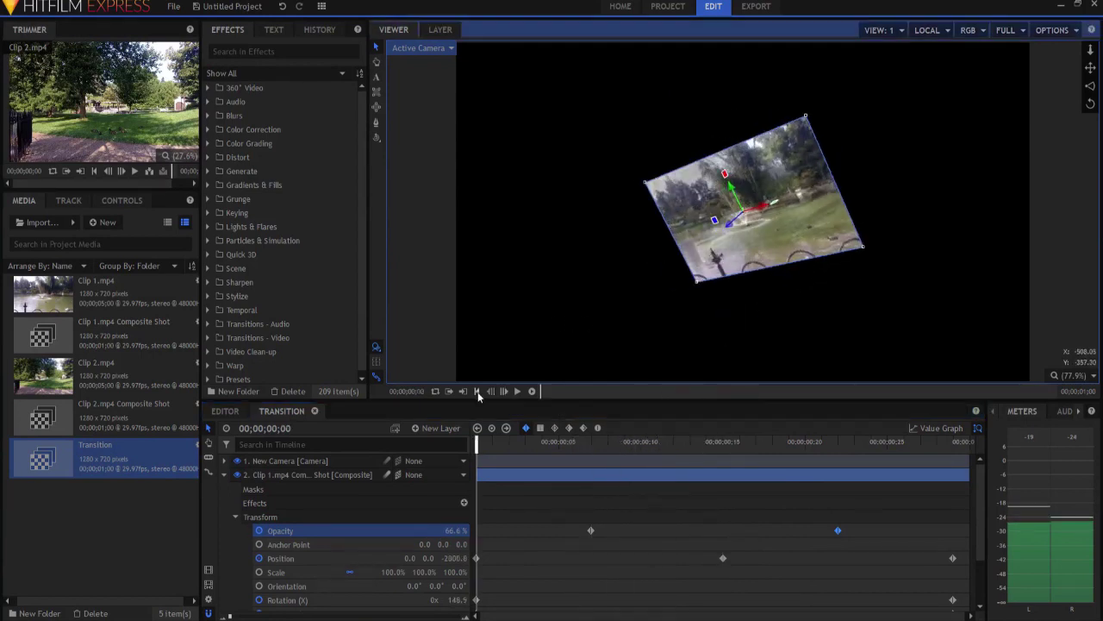
pyautogui.click(517, 391)
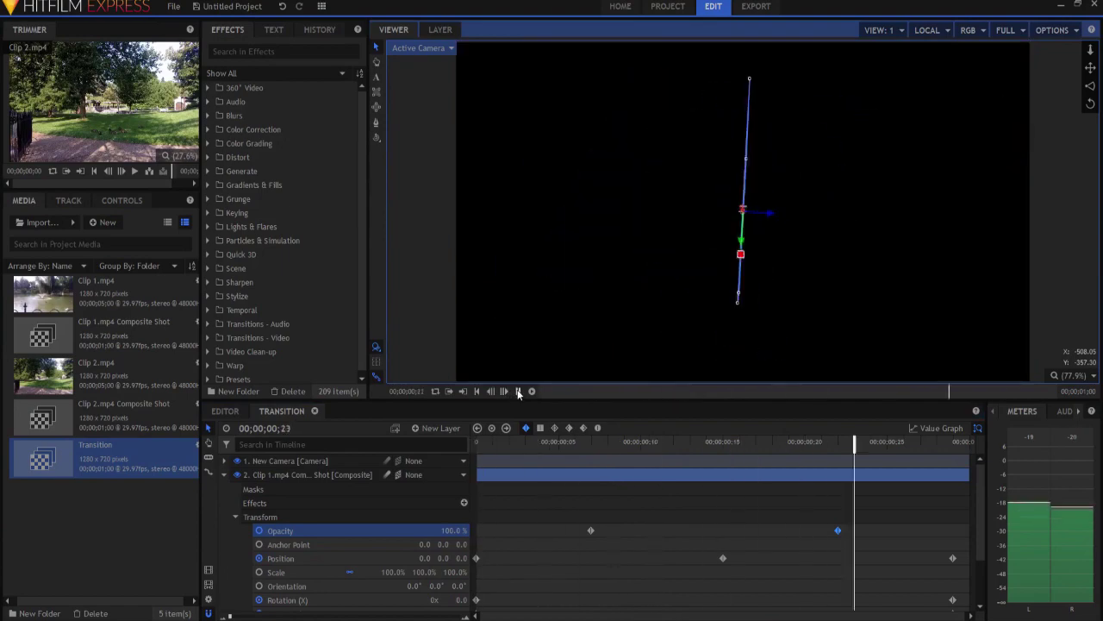
# Return to the main Editor timeline and play back across the flip transition
pyautogui.click(225, 411)
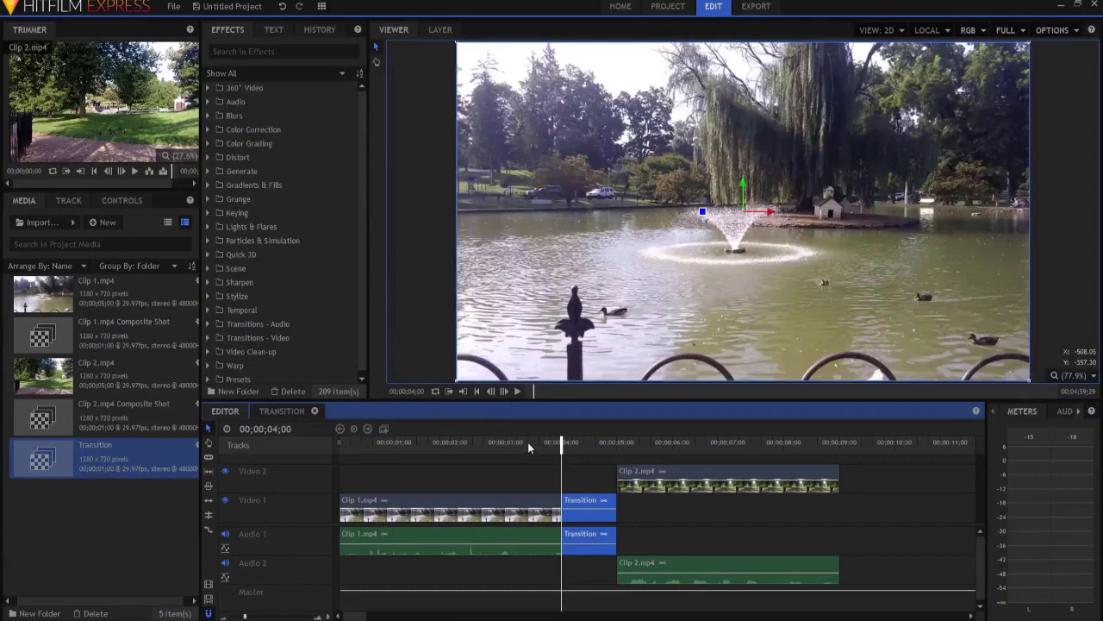
pyautogui.click(535, 443)
pyautogui.click(517, 390)
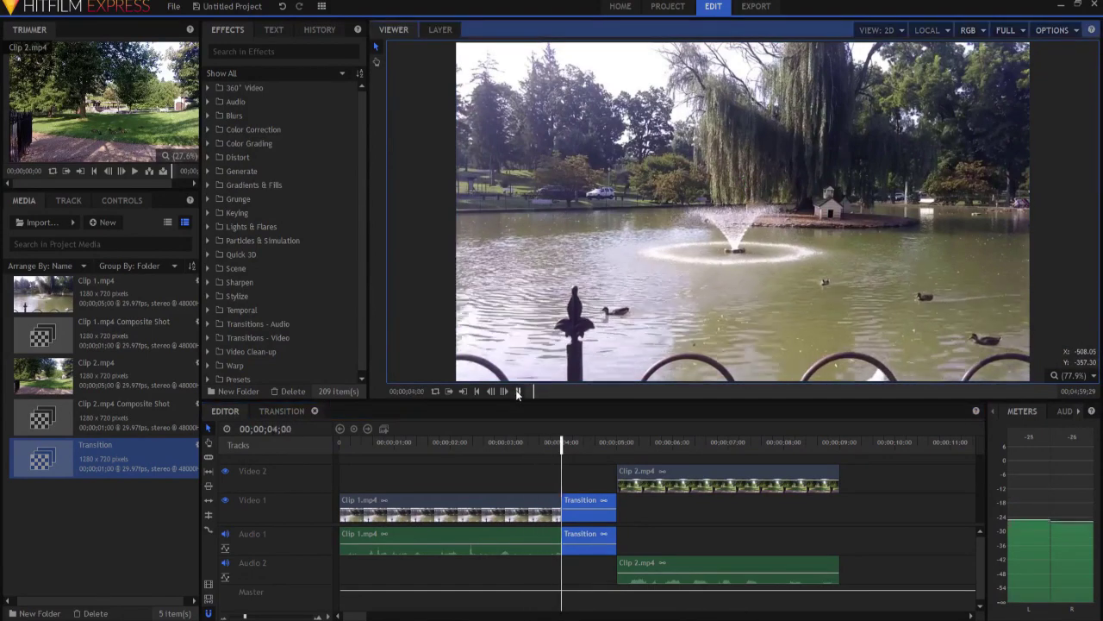
pyautogui.click(517, 392)
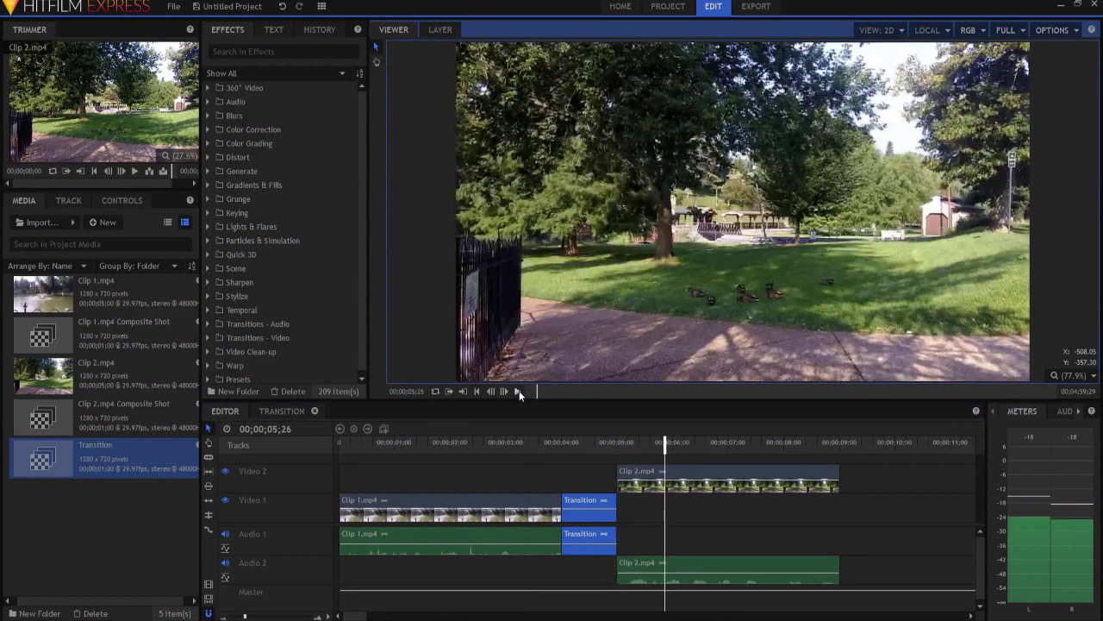
# Replay the sequence from 00;00;02;26 through the transition with the Transition clips deselected
pyautogui.click(1055, 31)
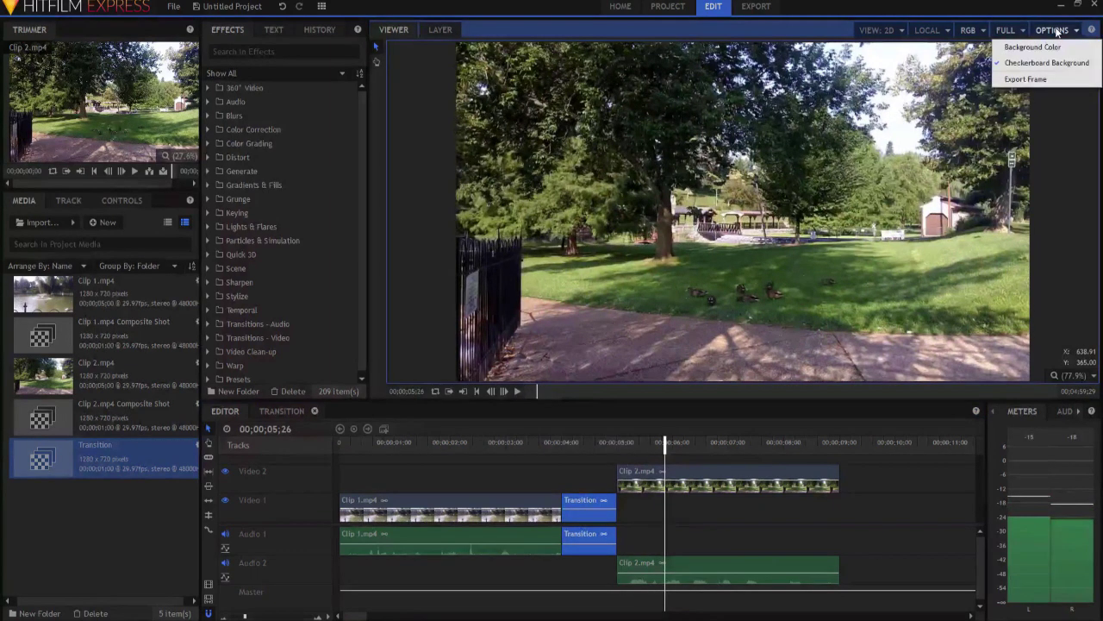
pyautogui.click(1026, 64)
pyautogui.click(499, 443)
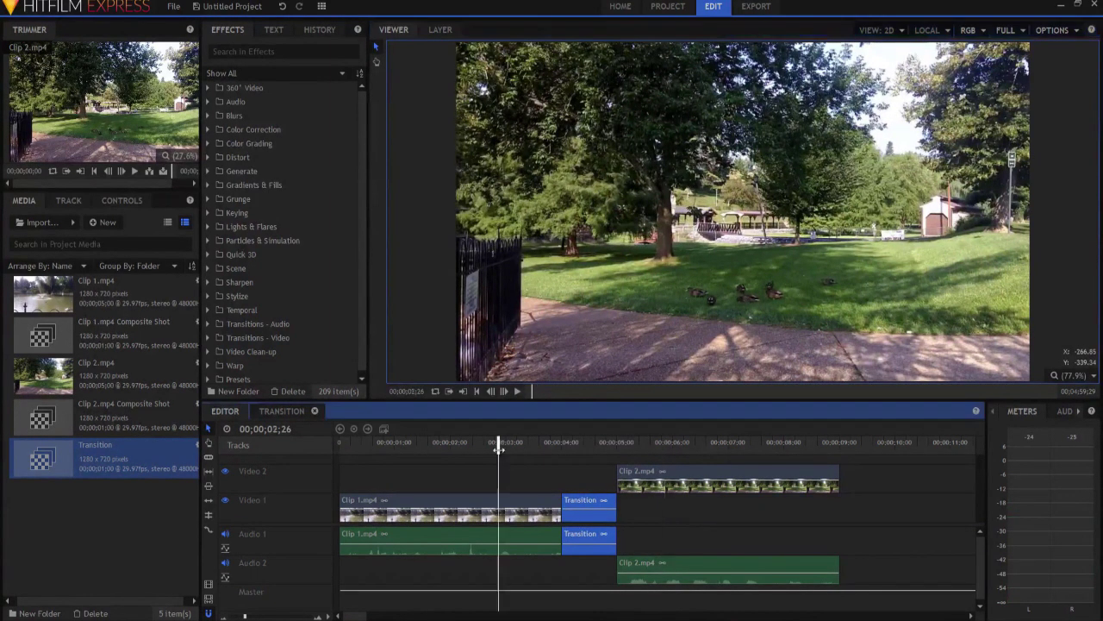
pyautogui.click(511, 475)
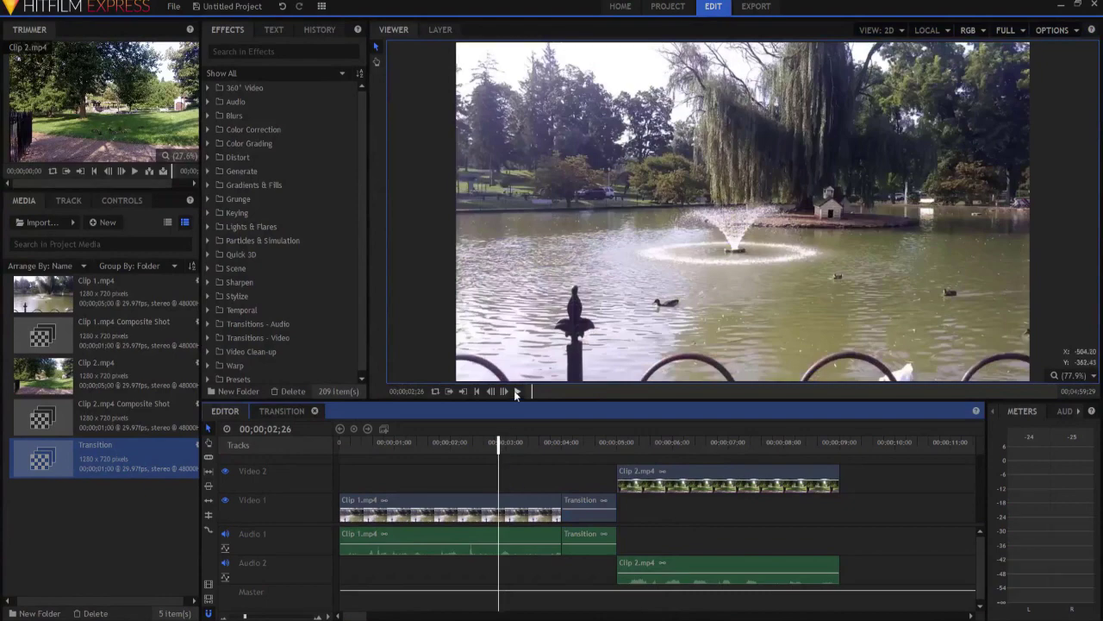
pyautogui.click(517, 392)
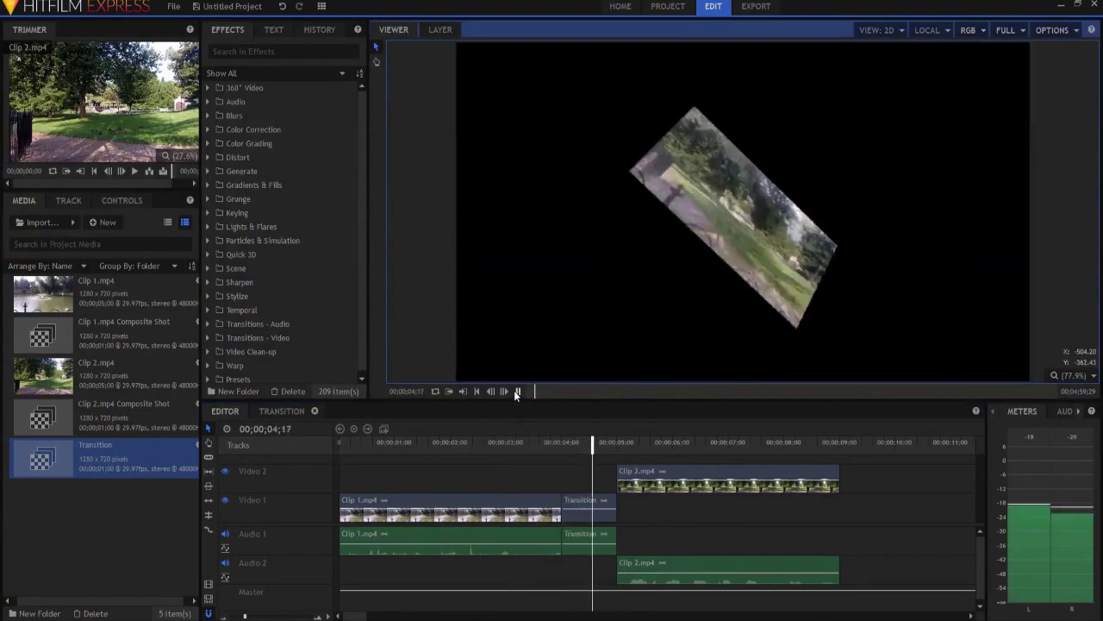
pyautogui.click(518, 392)
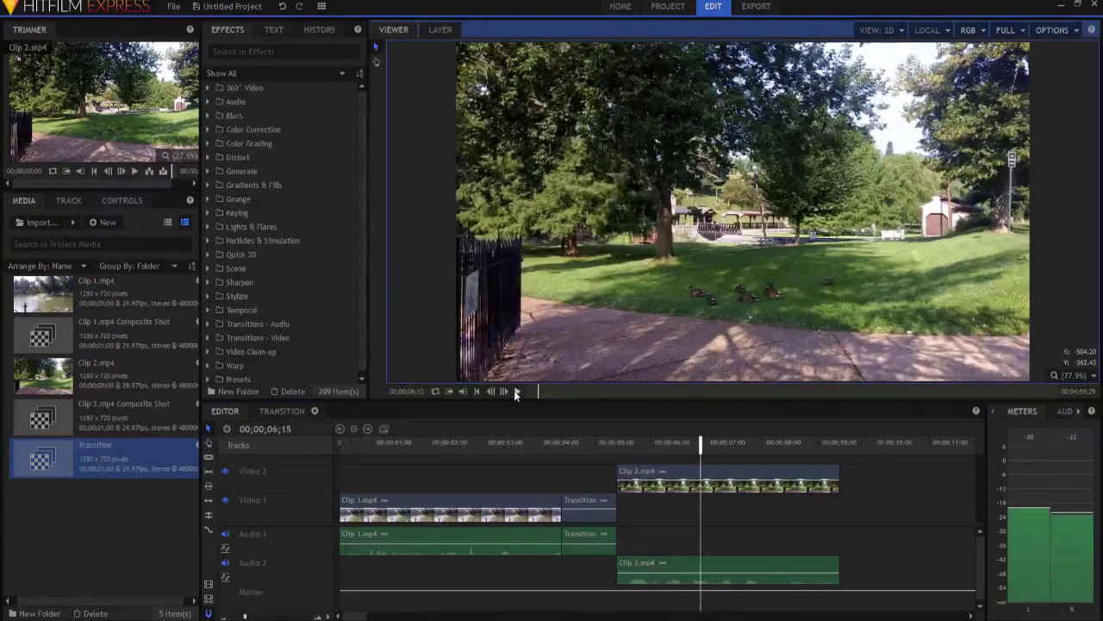